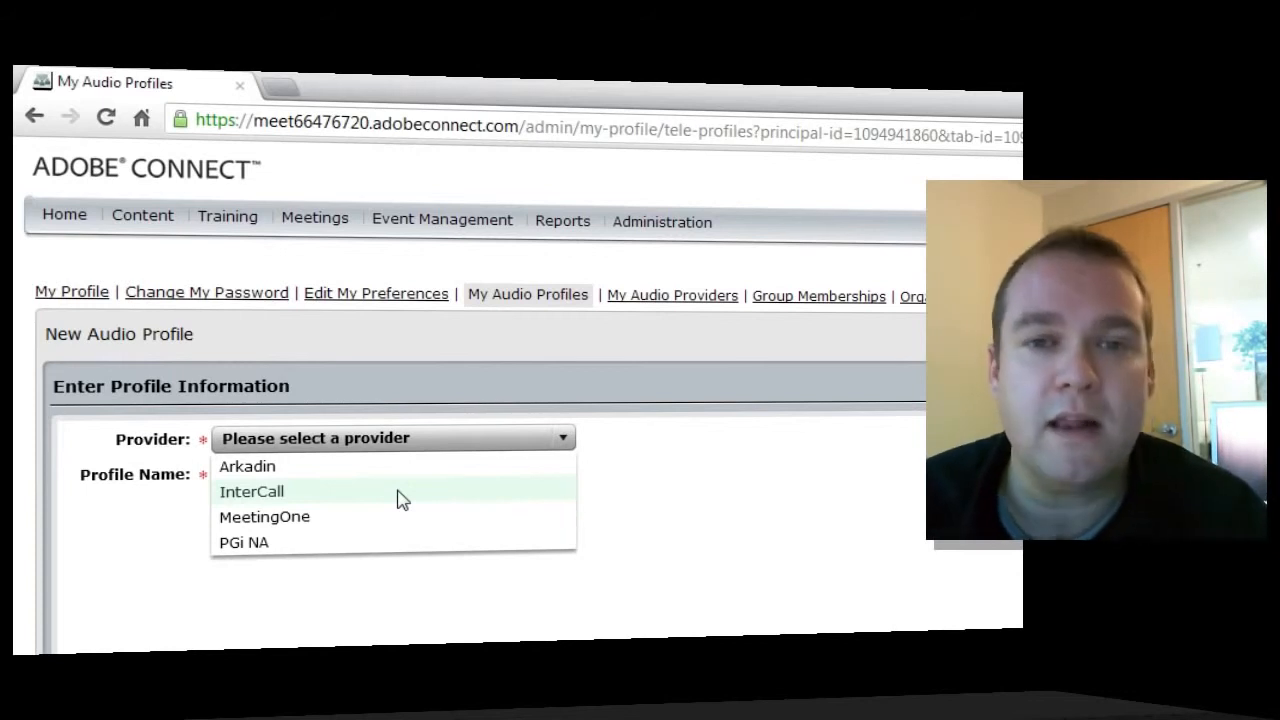
Dismiss the Provider dropdown unchosen and go to the empty My Audio Providers list
left_click(875, 407)
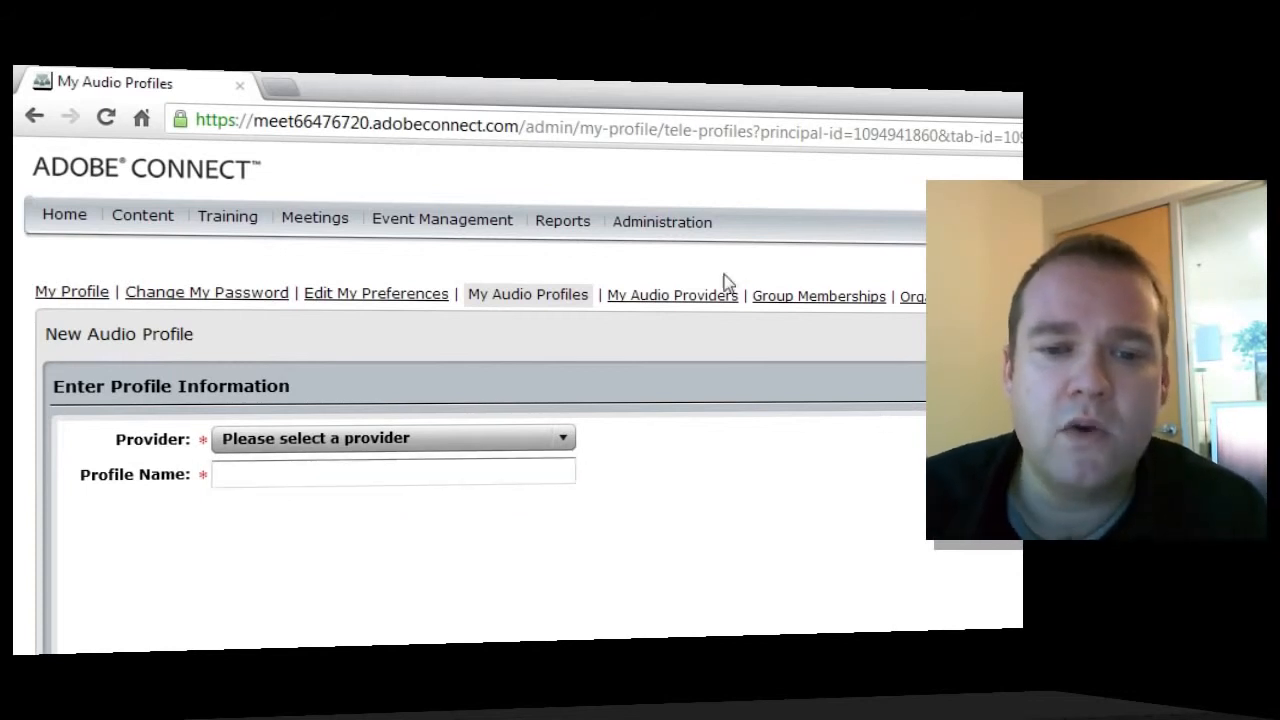
left_click(702, 310)
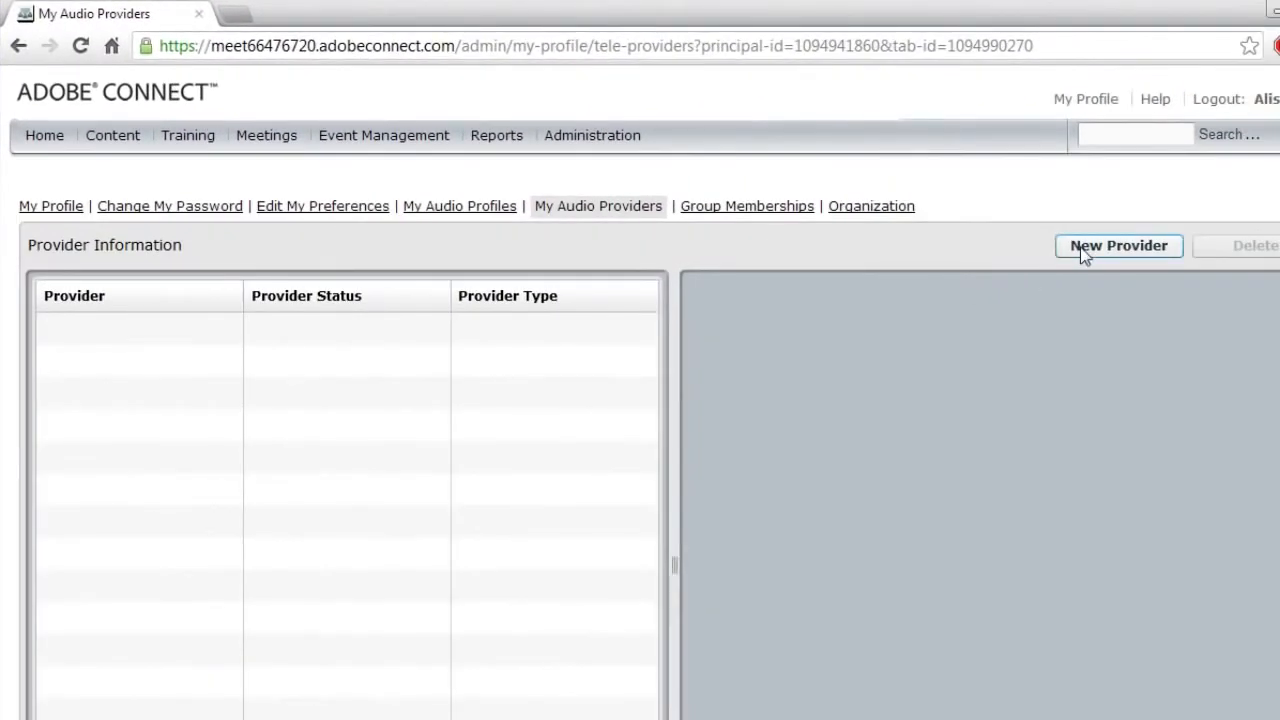
Start a new audio provider named 'My Audio Provider'
left_click(1085, 252)
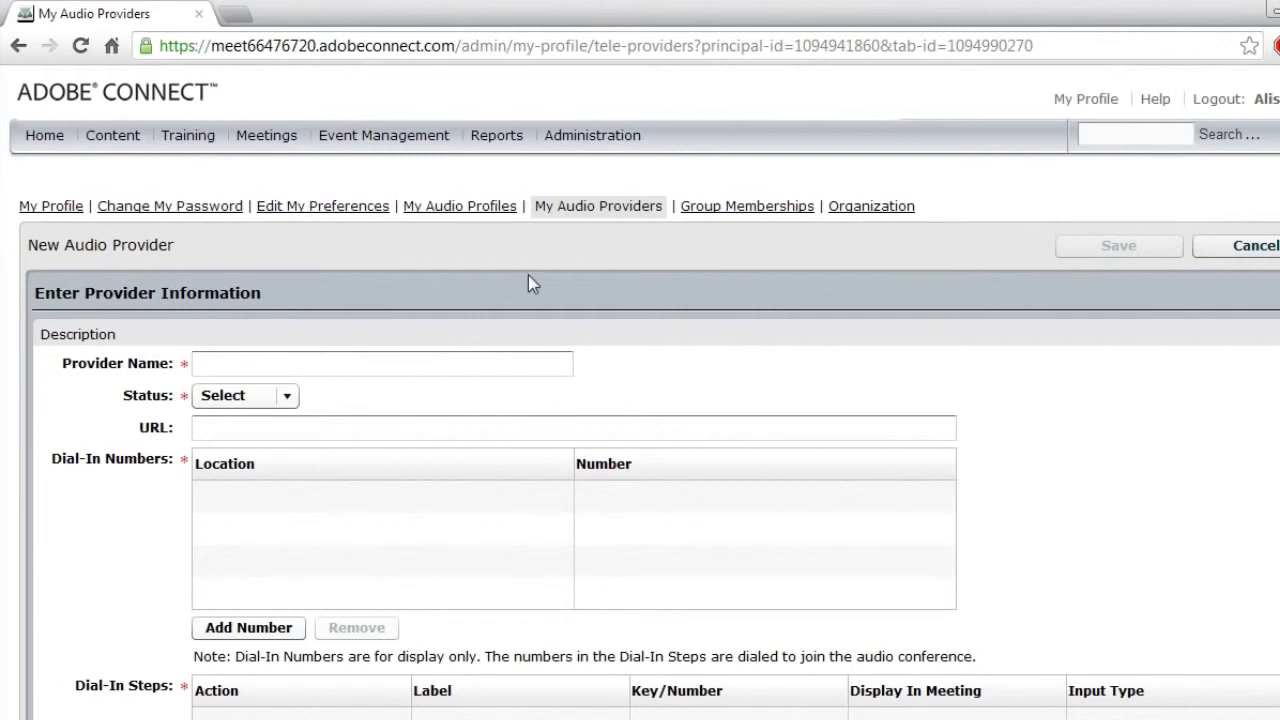
left_click(460, 364)
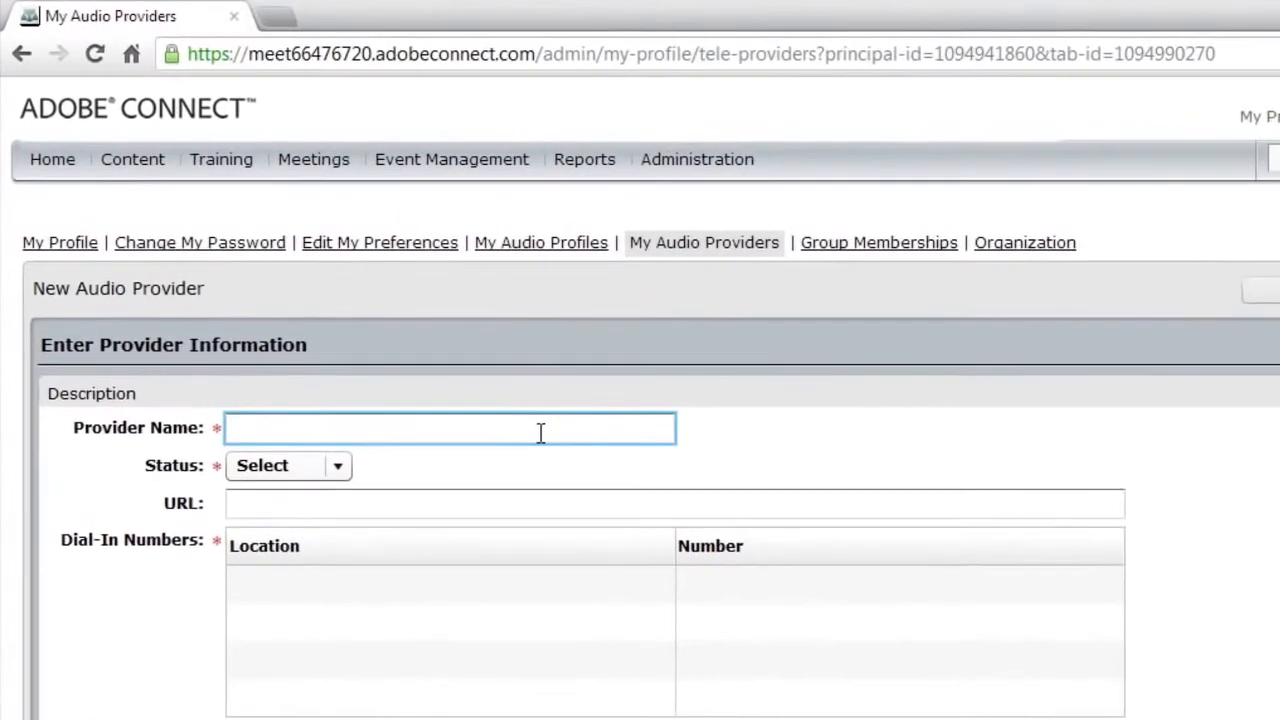
type("My Po")
key("BackSpace")
key("BackSpace")
type("Audio Provide")
key("BackSpace")
type("ider")
key("Tab")
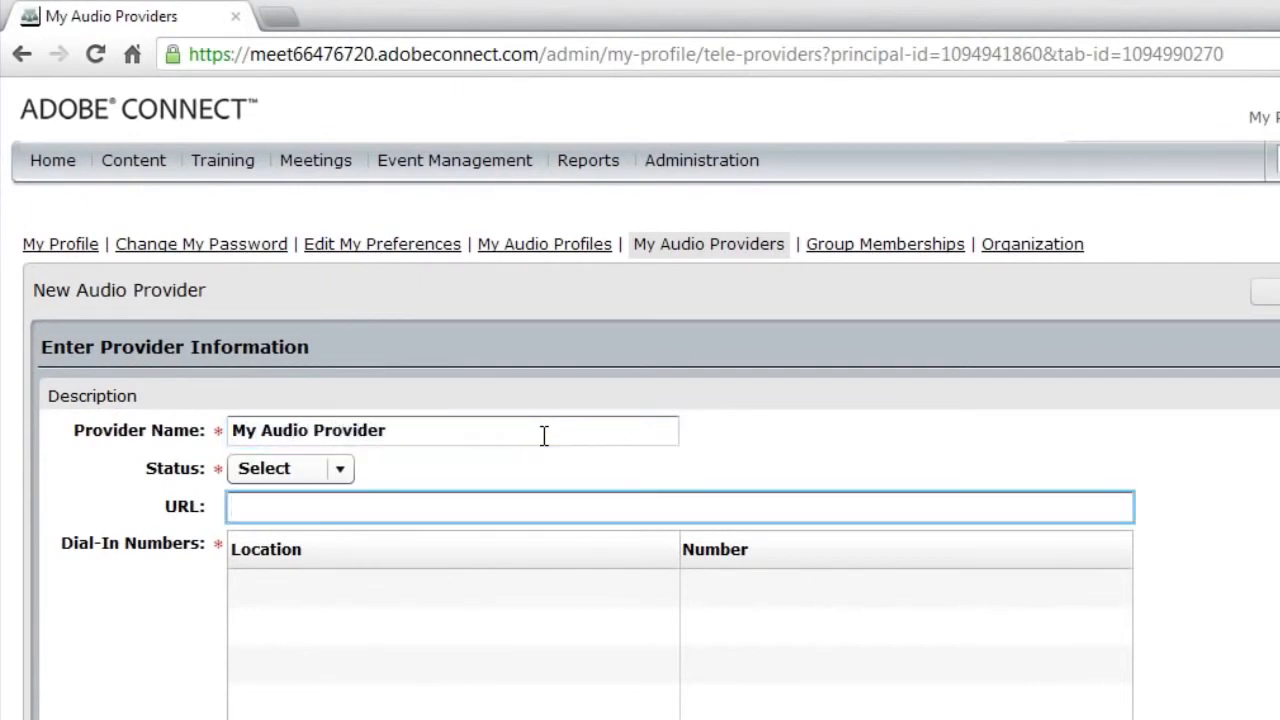
left_click(346, 468)
left_click(348, 500)
left_click(352, 510)
scroll(430, 522, "down", 2)
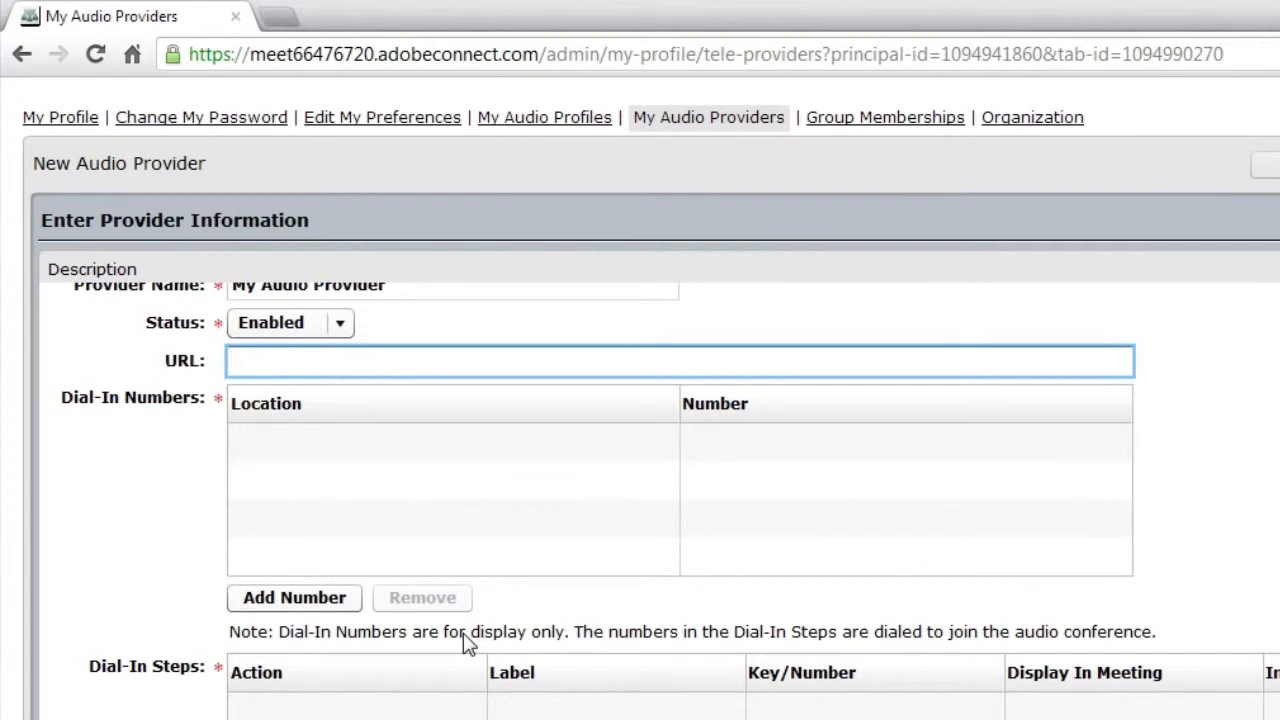
type("http://")
type("www.connectuser.s.com")
key("Tab")
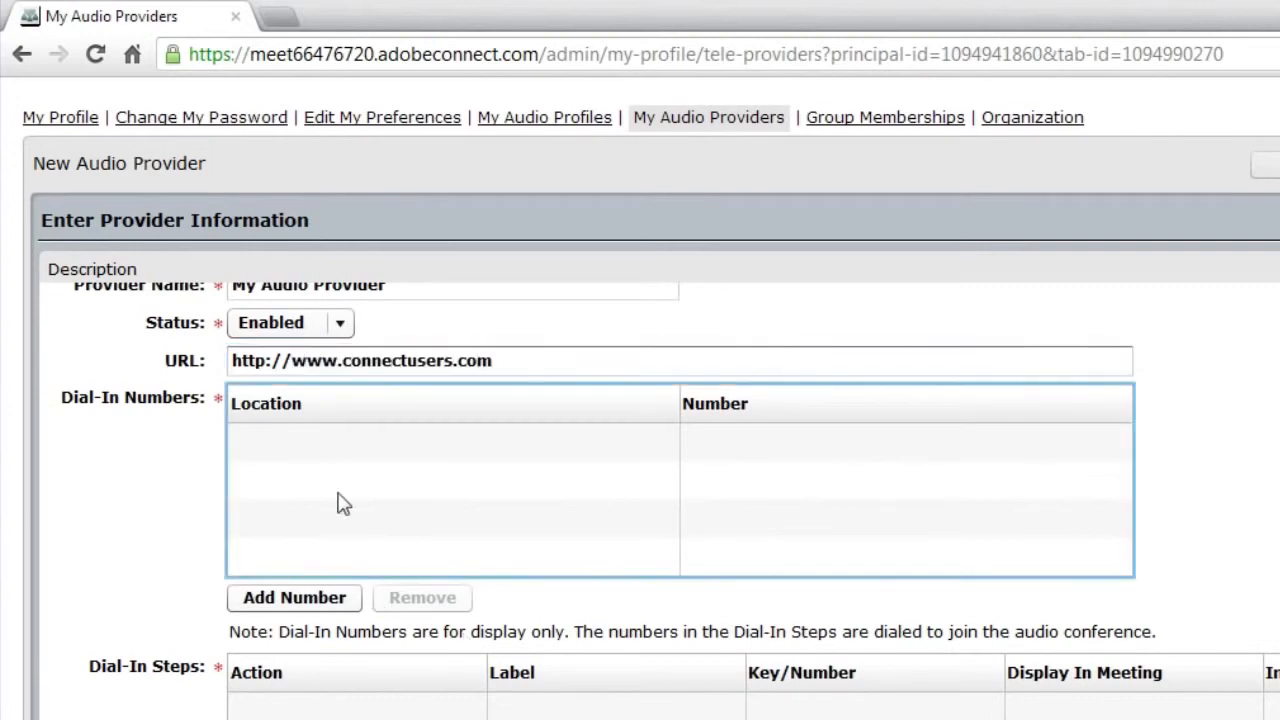
left_click(306, 590)
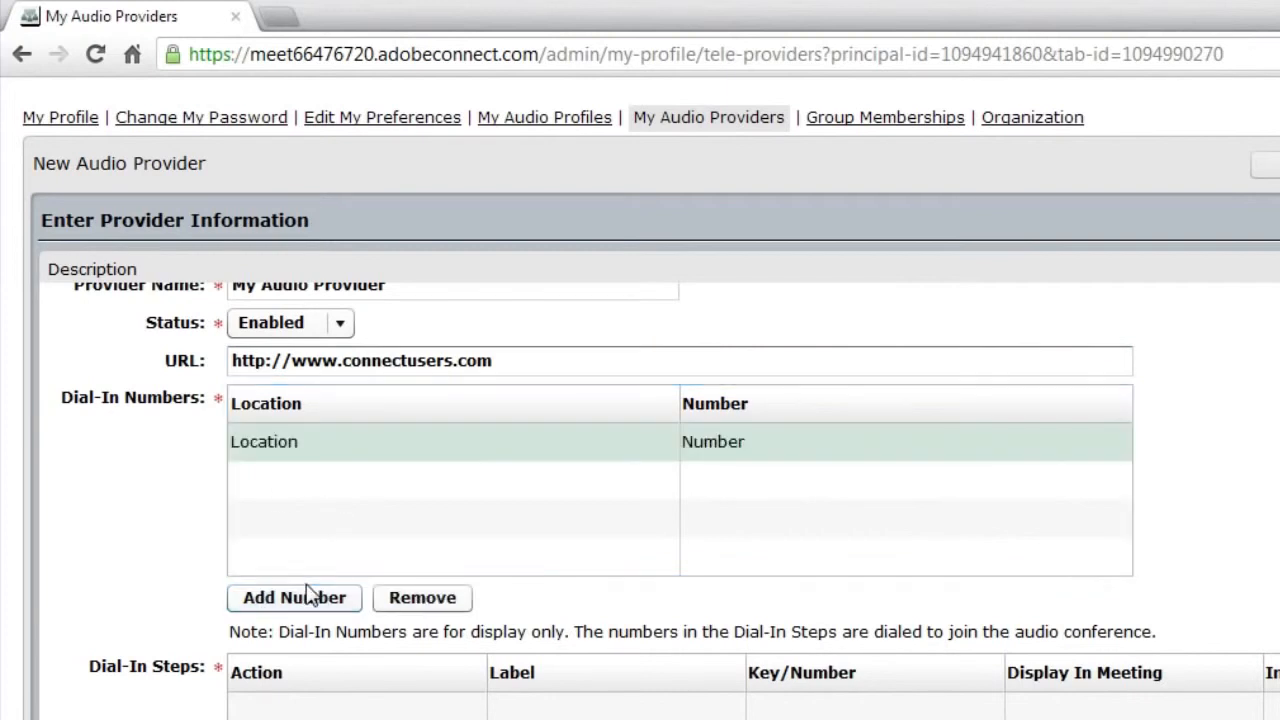
left_click(285, 448)
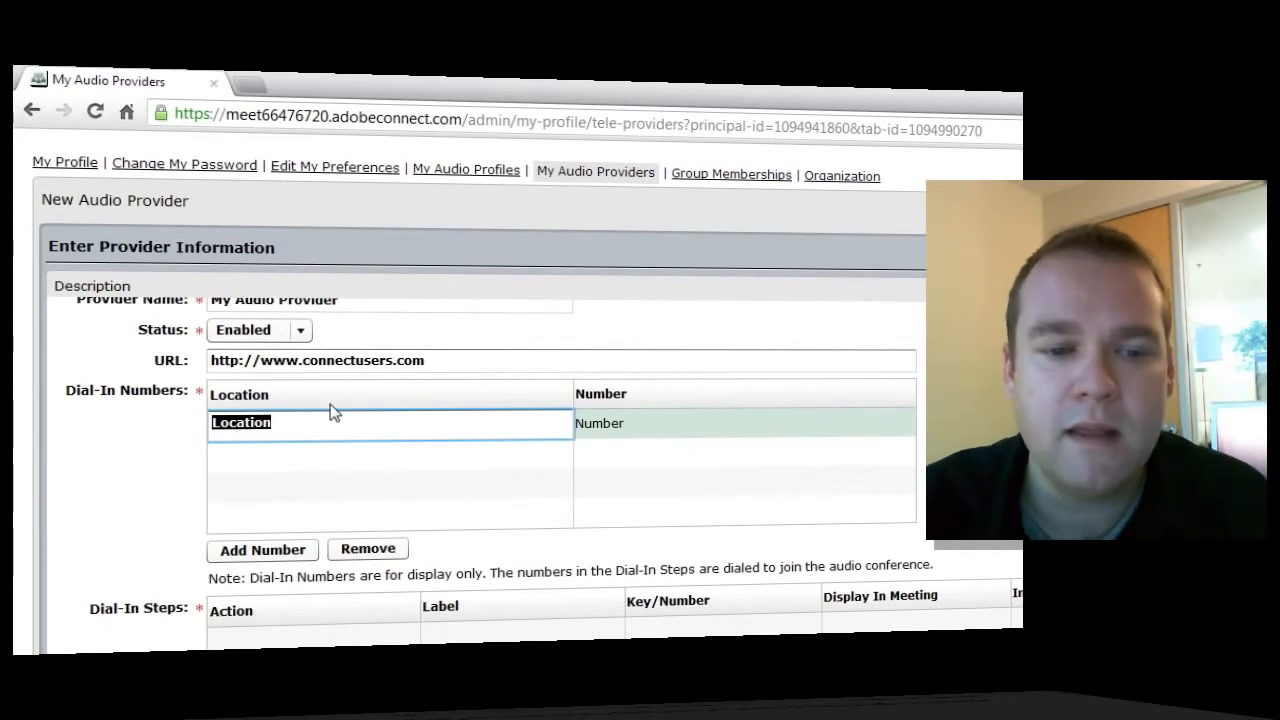
type("North A")
type("merica")
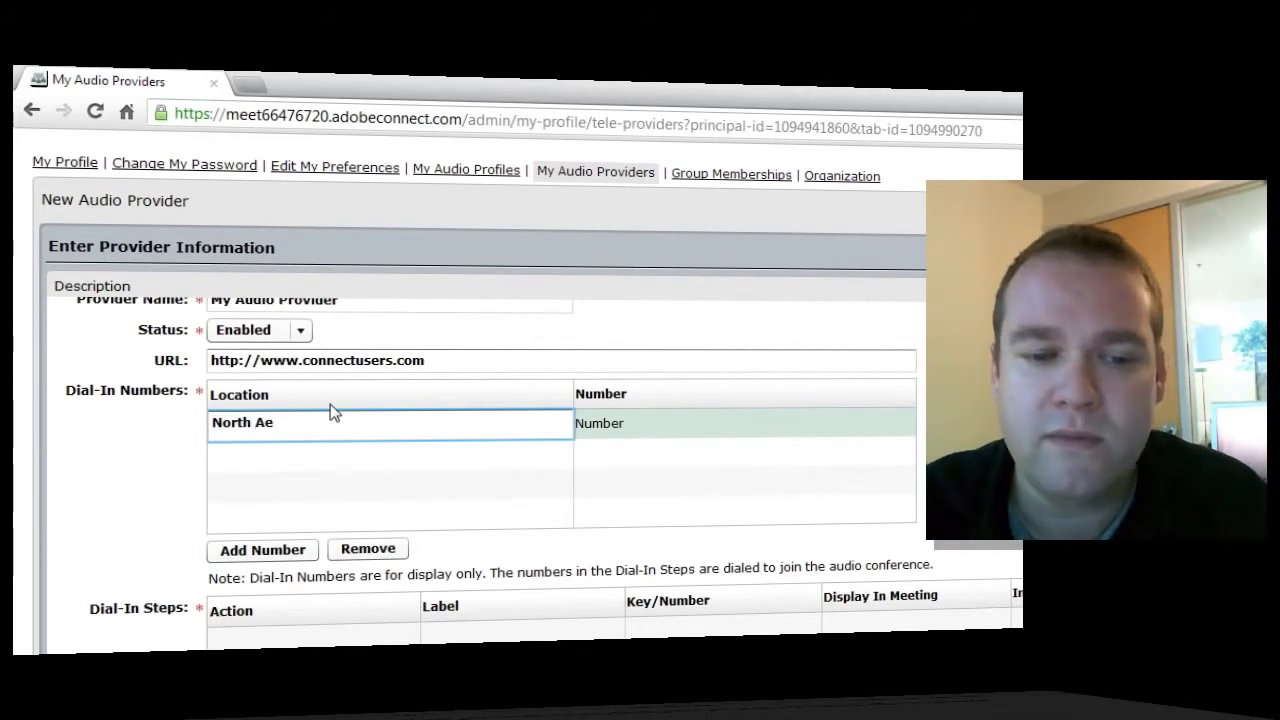
key("Tab")
type("1-800-")
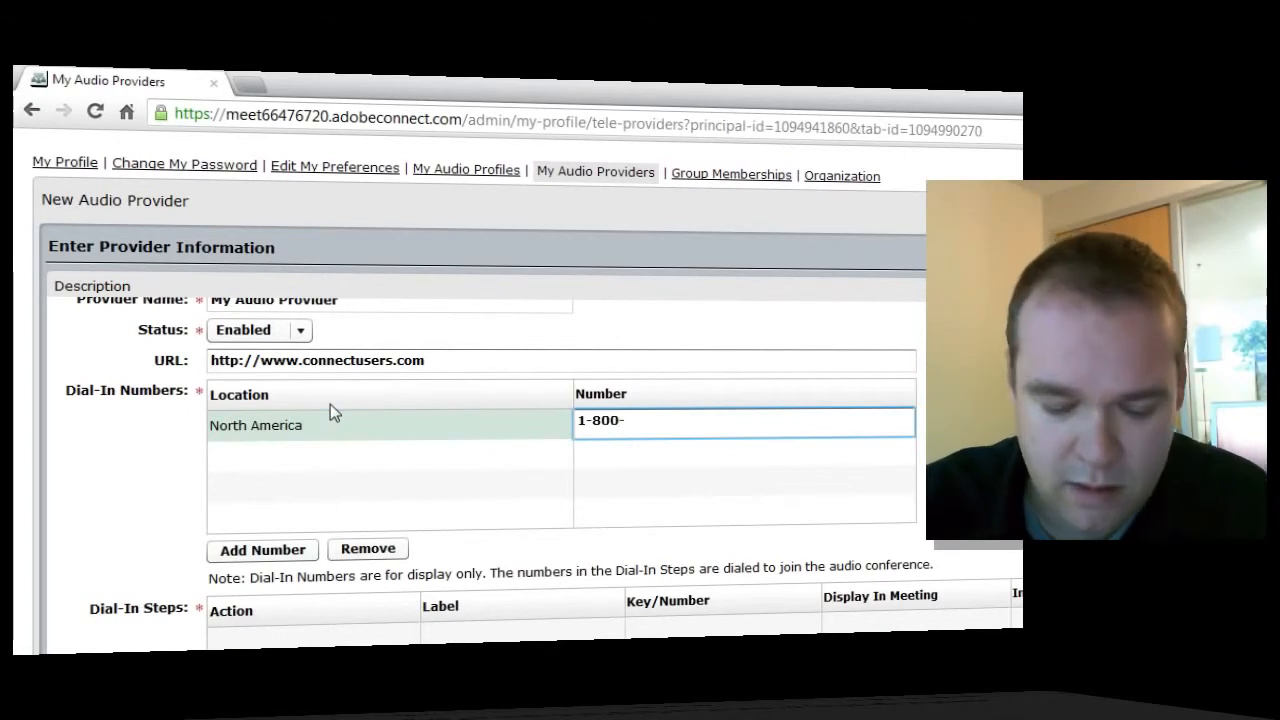
type("555-1234")
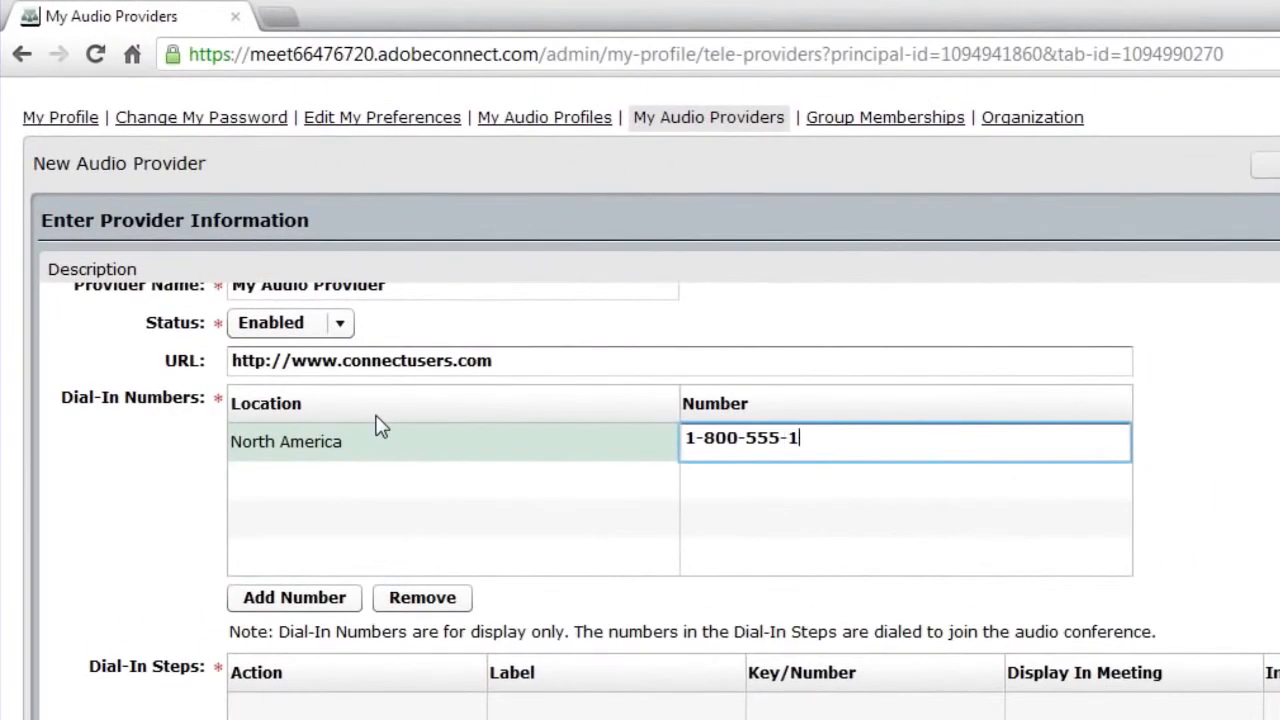
key("Tab")
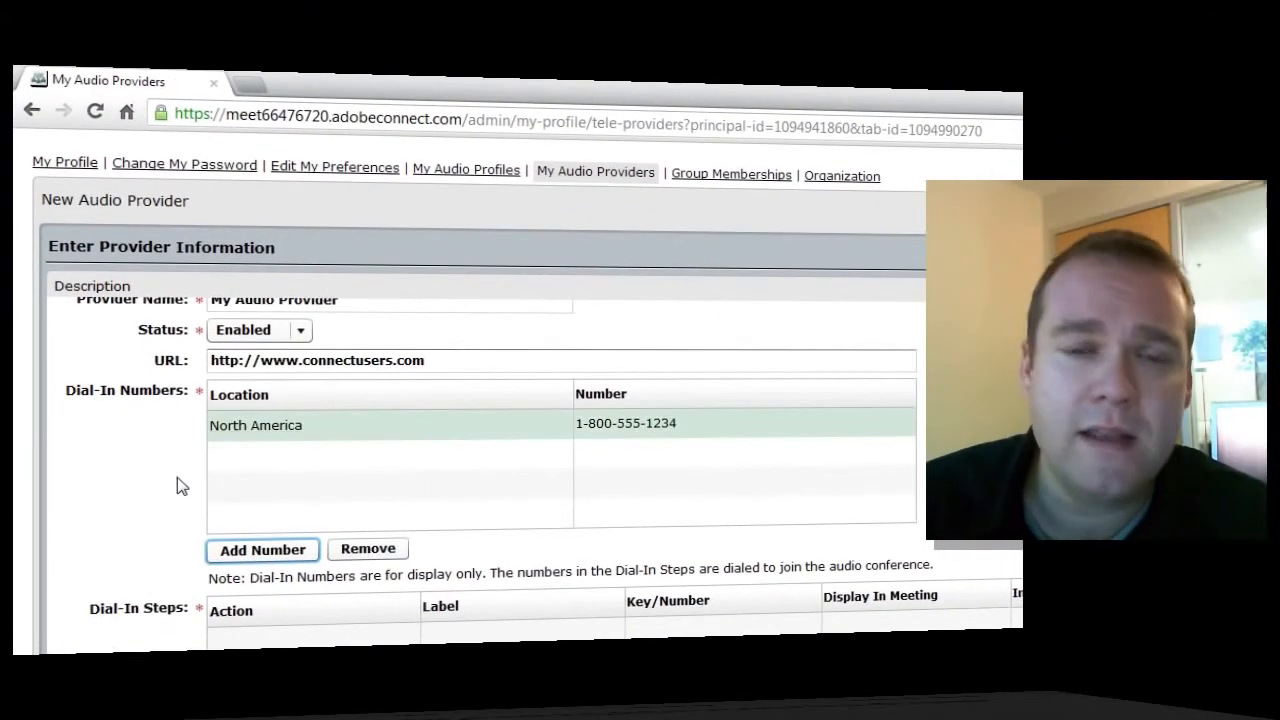
scroll(120, 515, "down", 1)
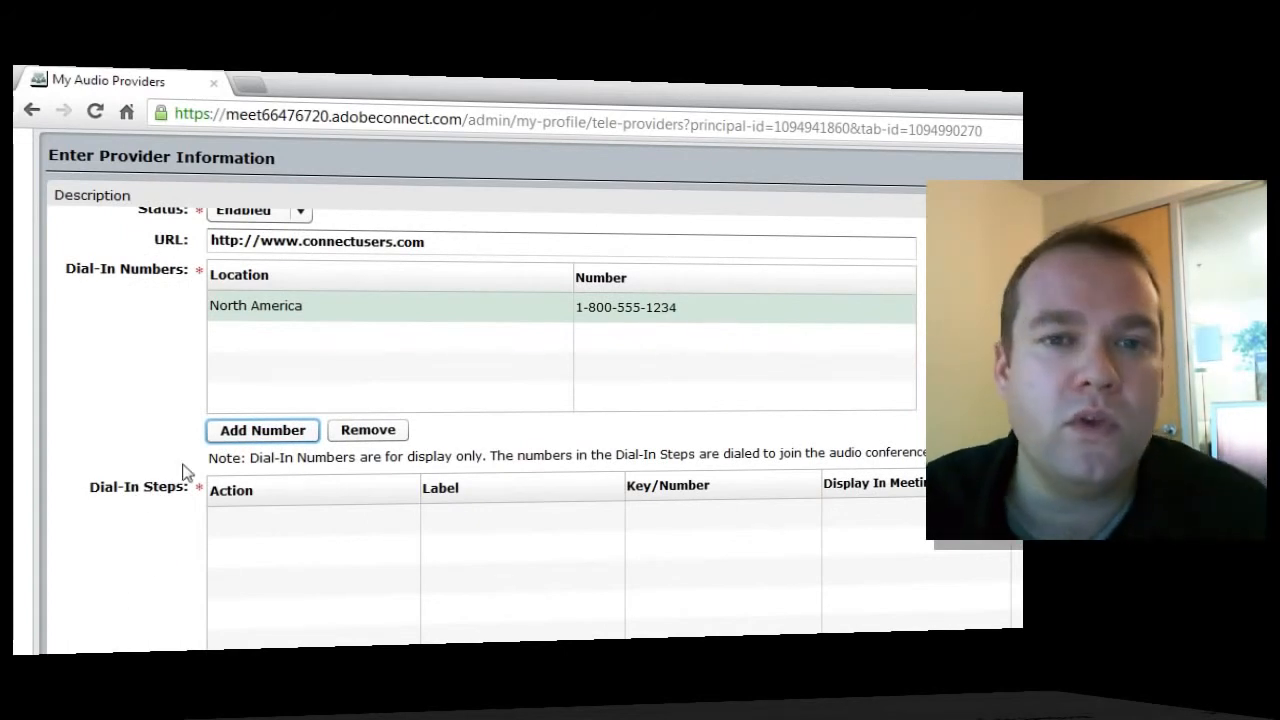
scroll(226, 550, "down", 1)
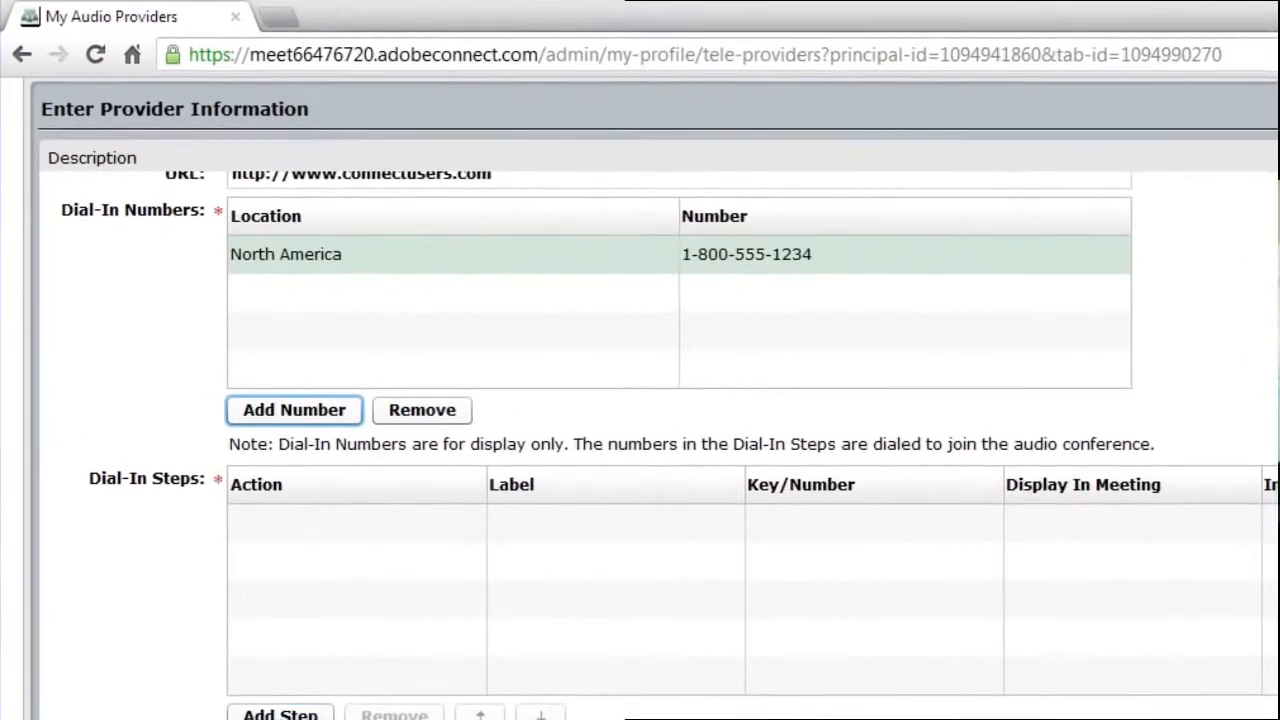
left_click(262, 670)
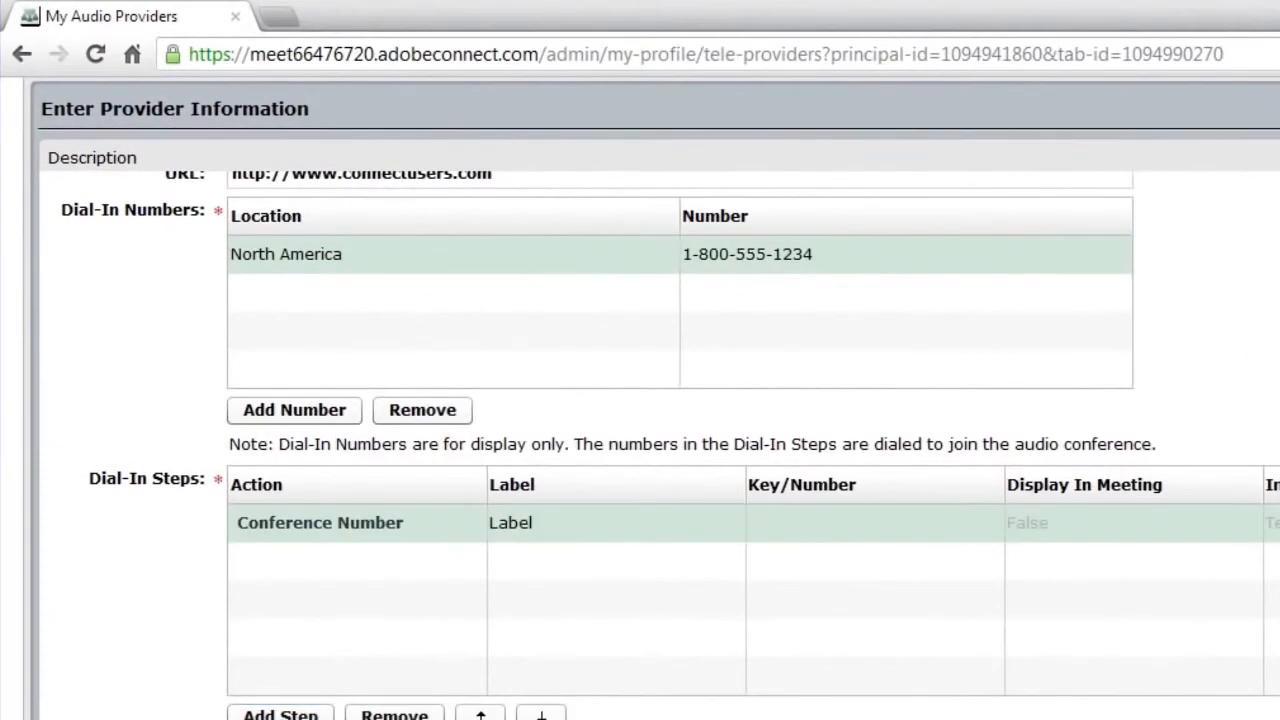
left_click(552, 527)
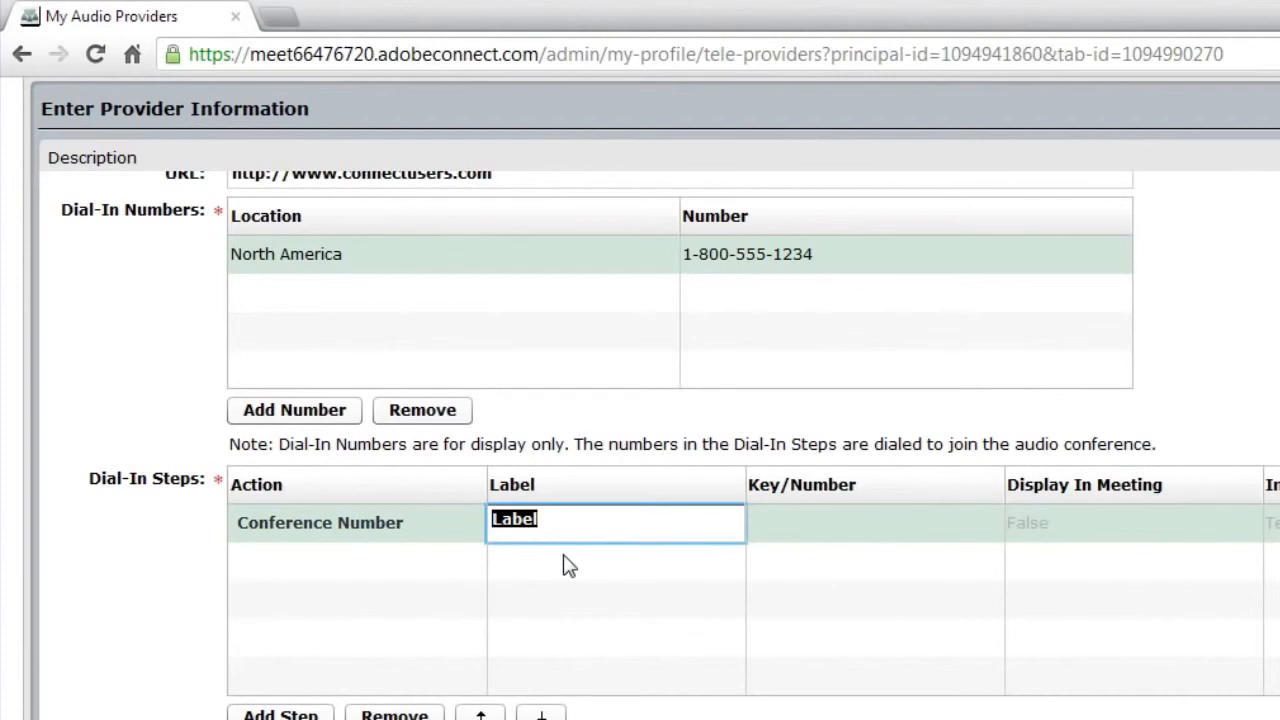
type("Conference")
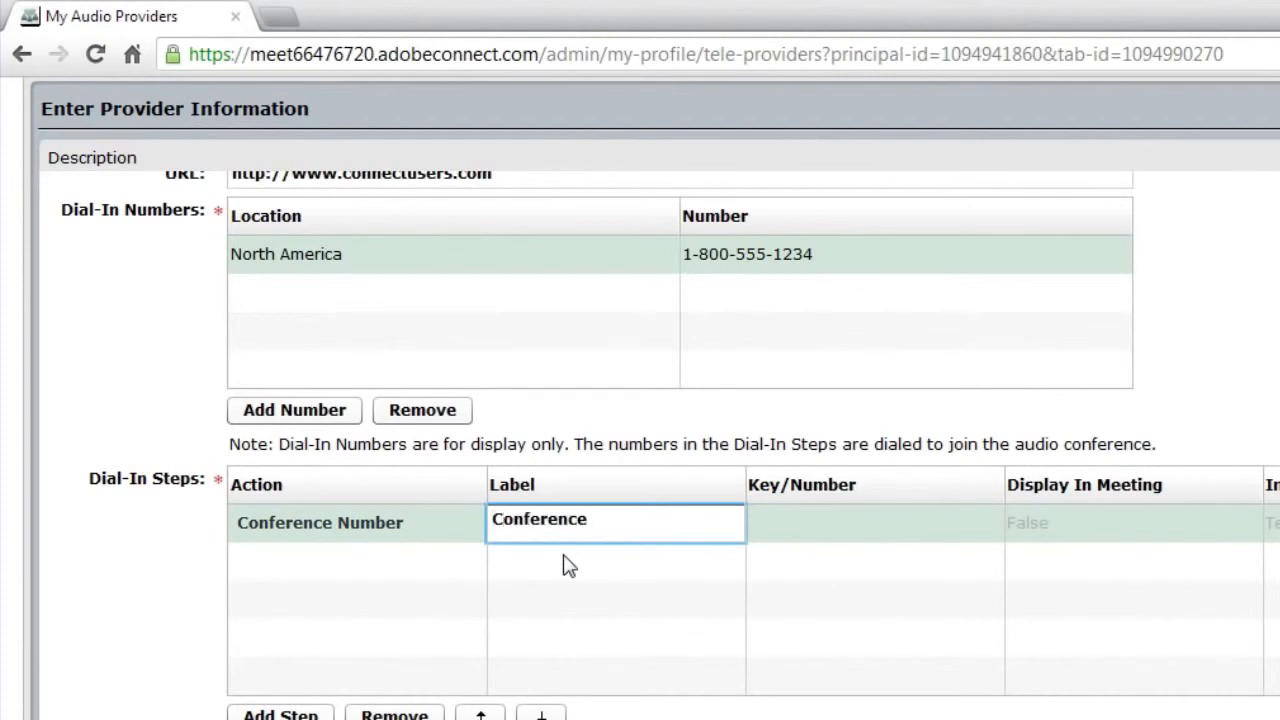
type(" Number")
key("Tab")
type("1-800-")
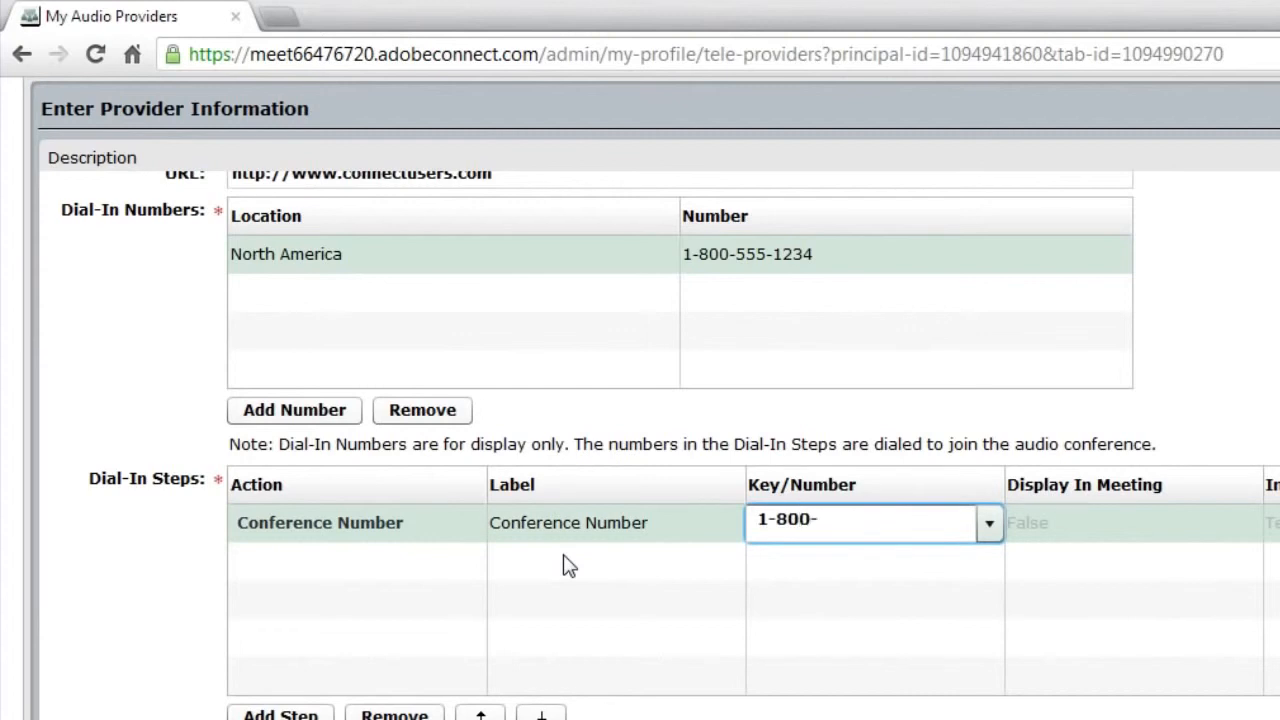
type("555-1234")
key("Tab")
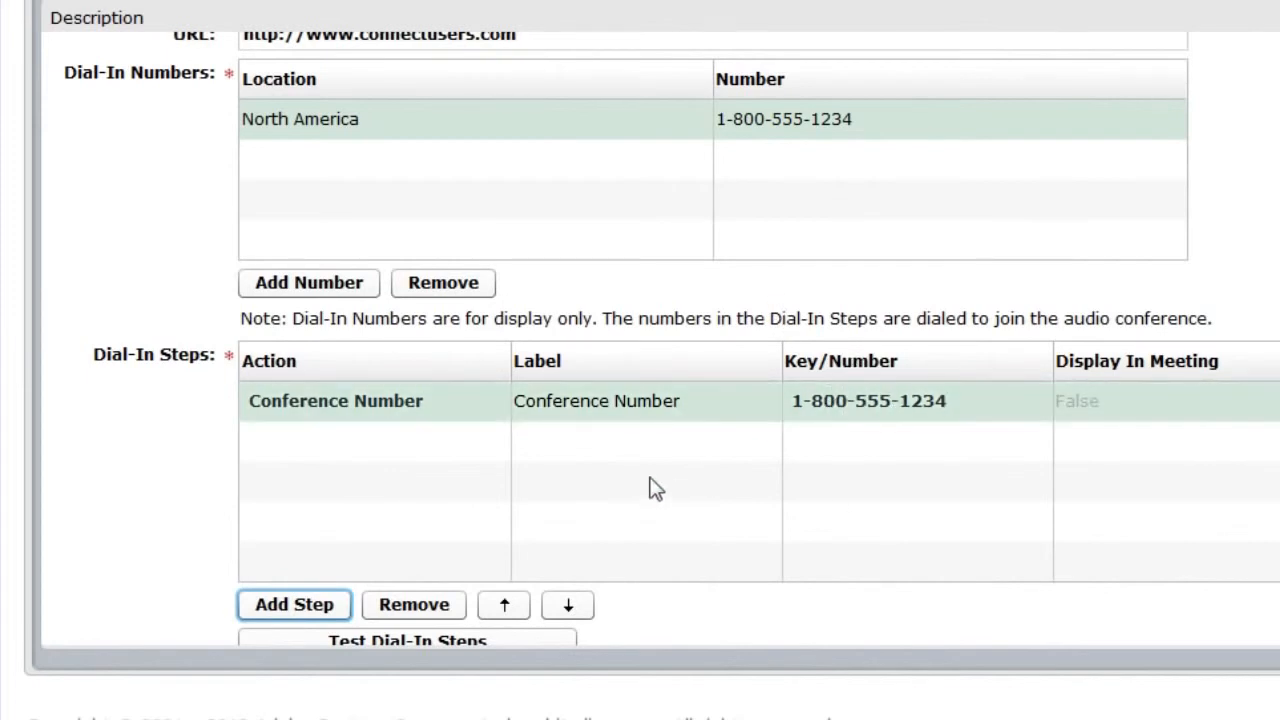
Add a Delay (ms) step labelled '3 second delay' with value 3000, plus a blank third step row
left_click(300, 604)
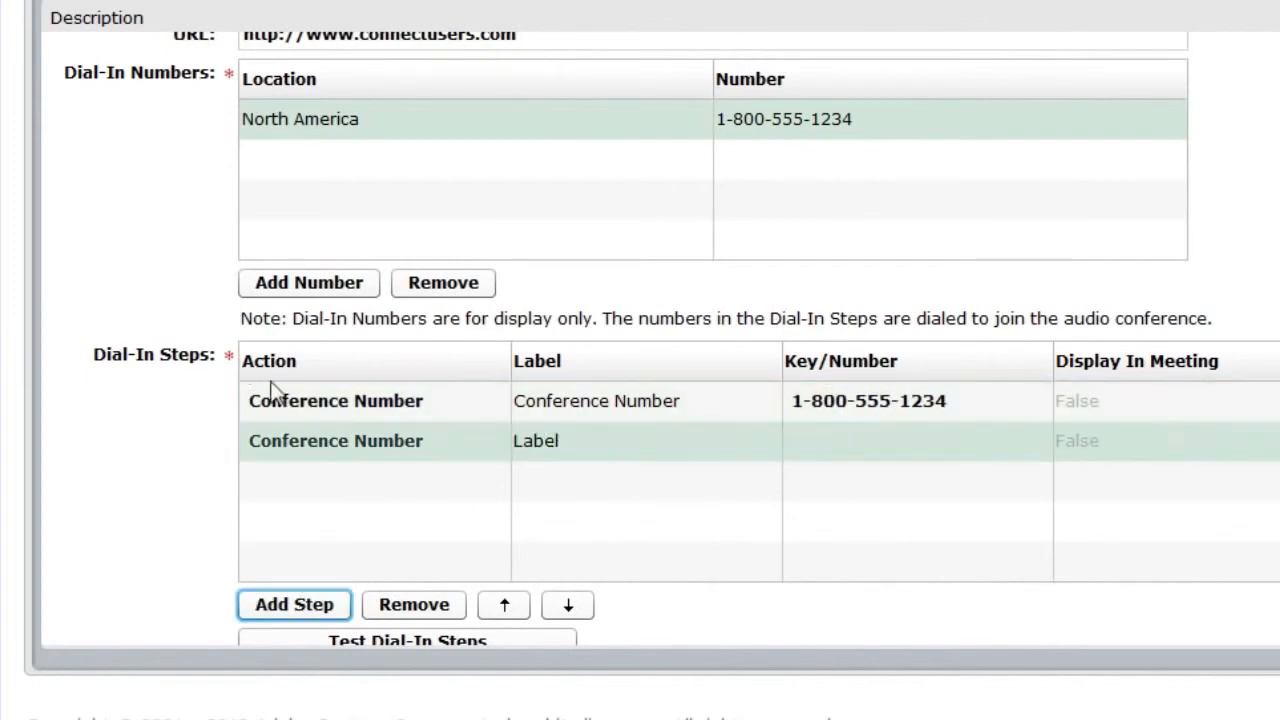
left_click(272, 441)
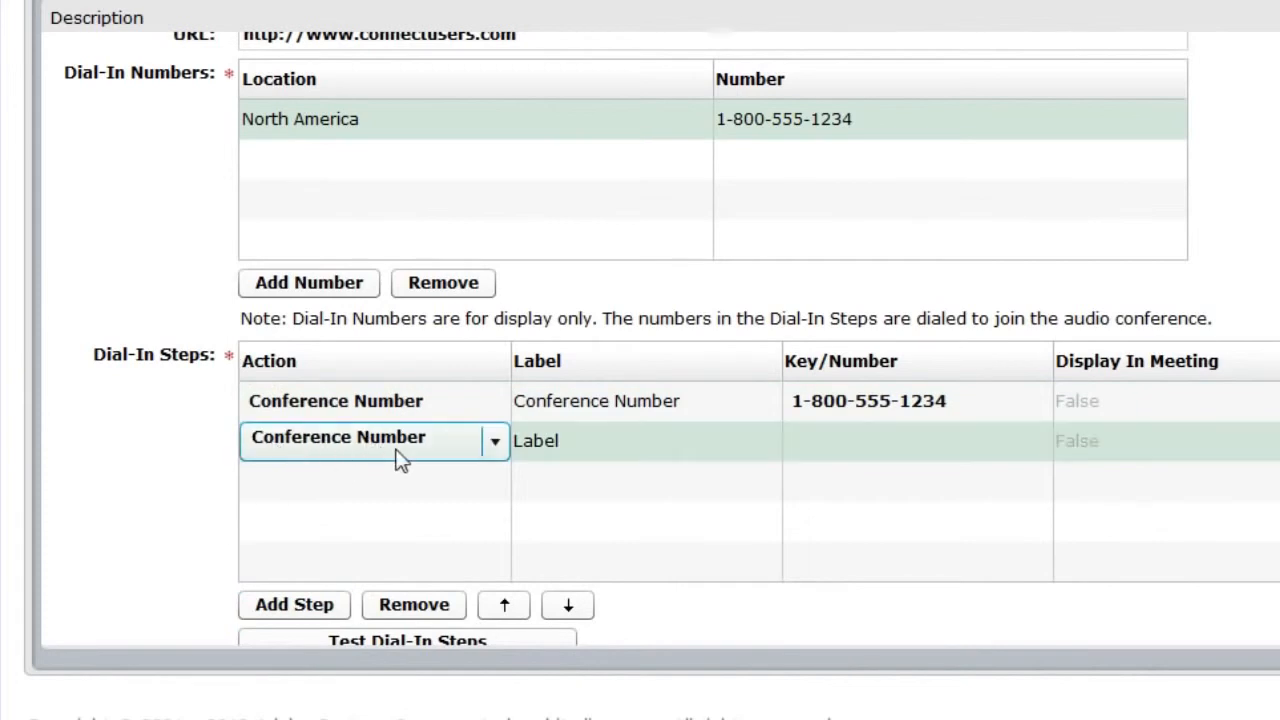
left_click(493, 443)
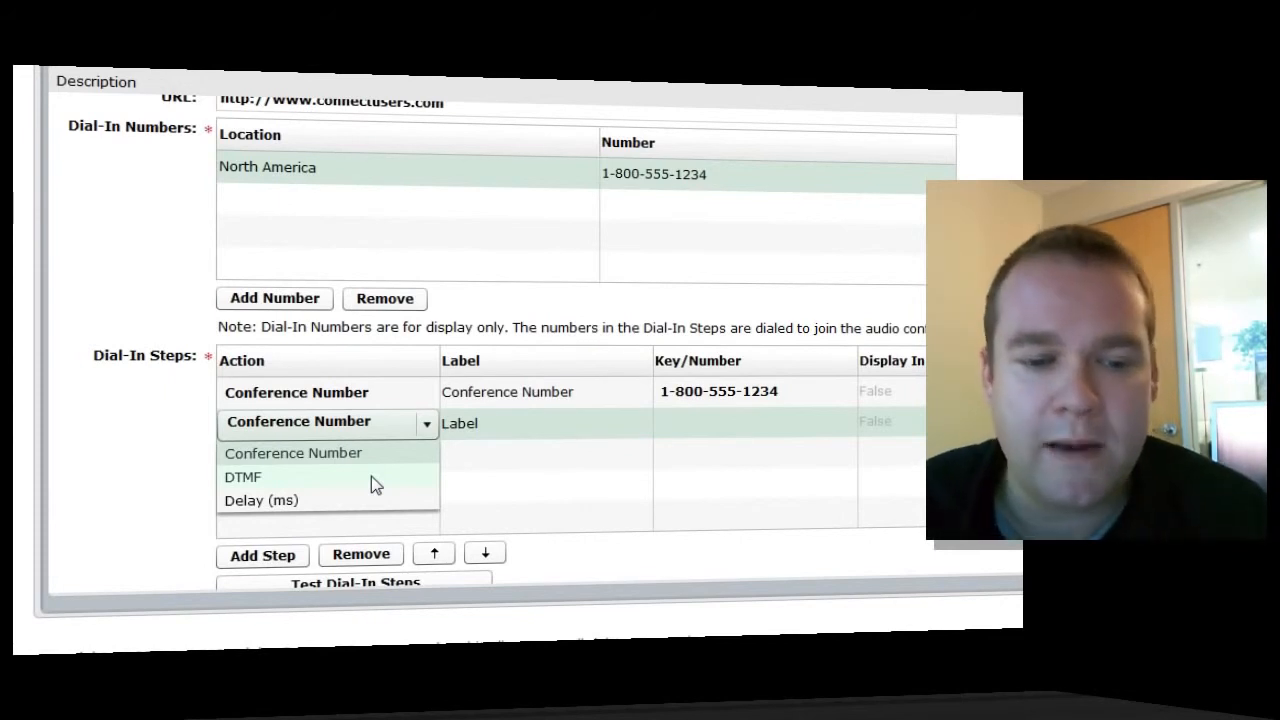
left_click(371, 476)
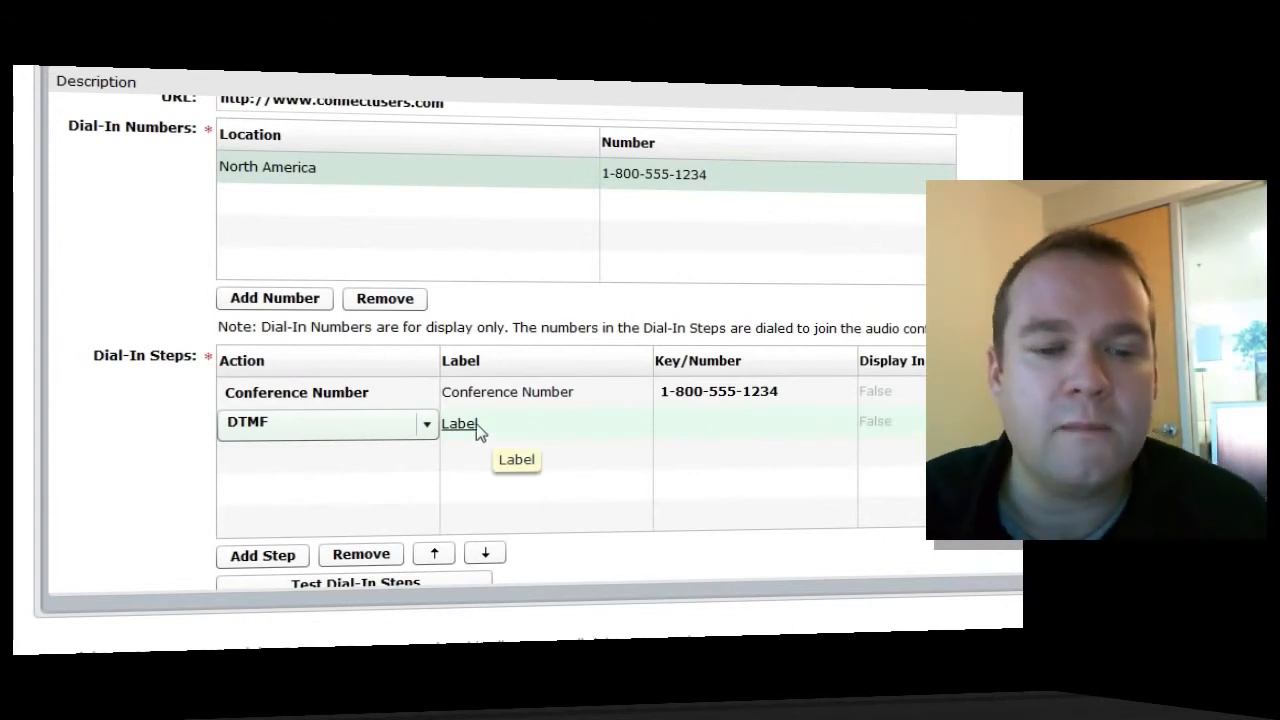
left_click(426, 424)
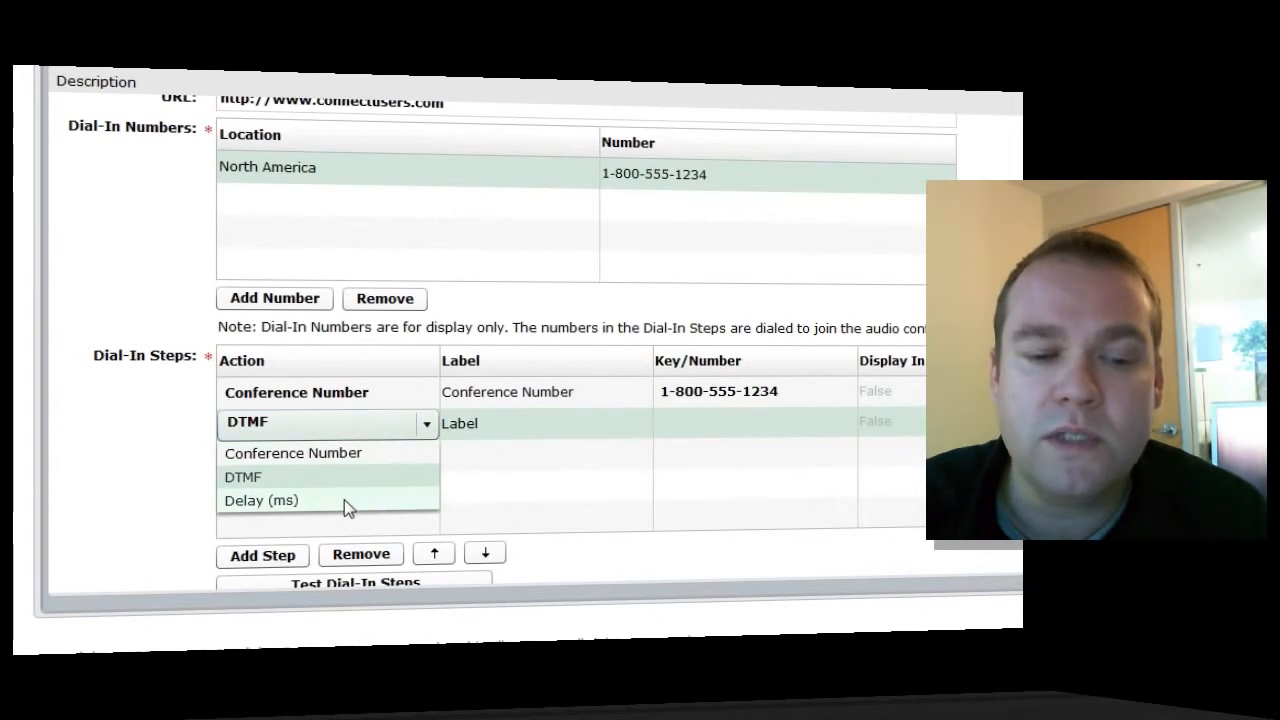
left_click(344, 501)
left_click(487, 426)
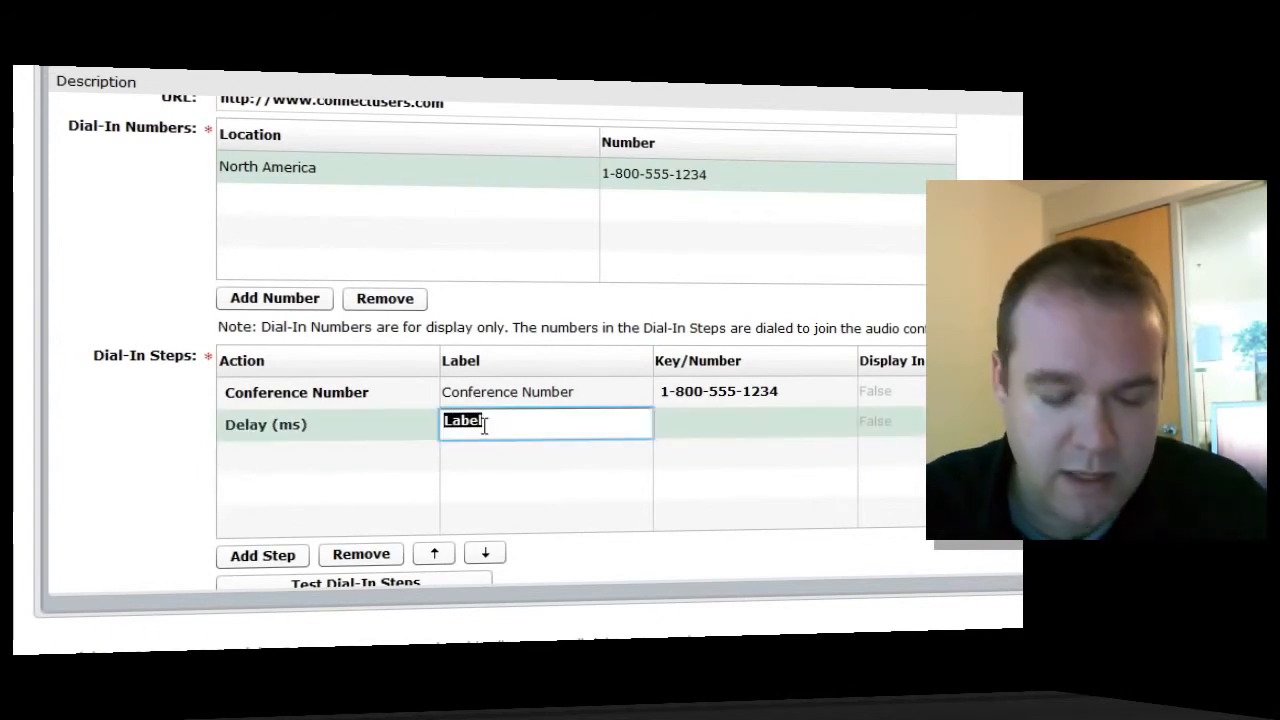
type("3 second delay")
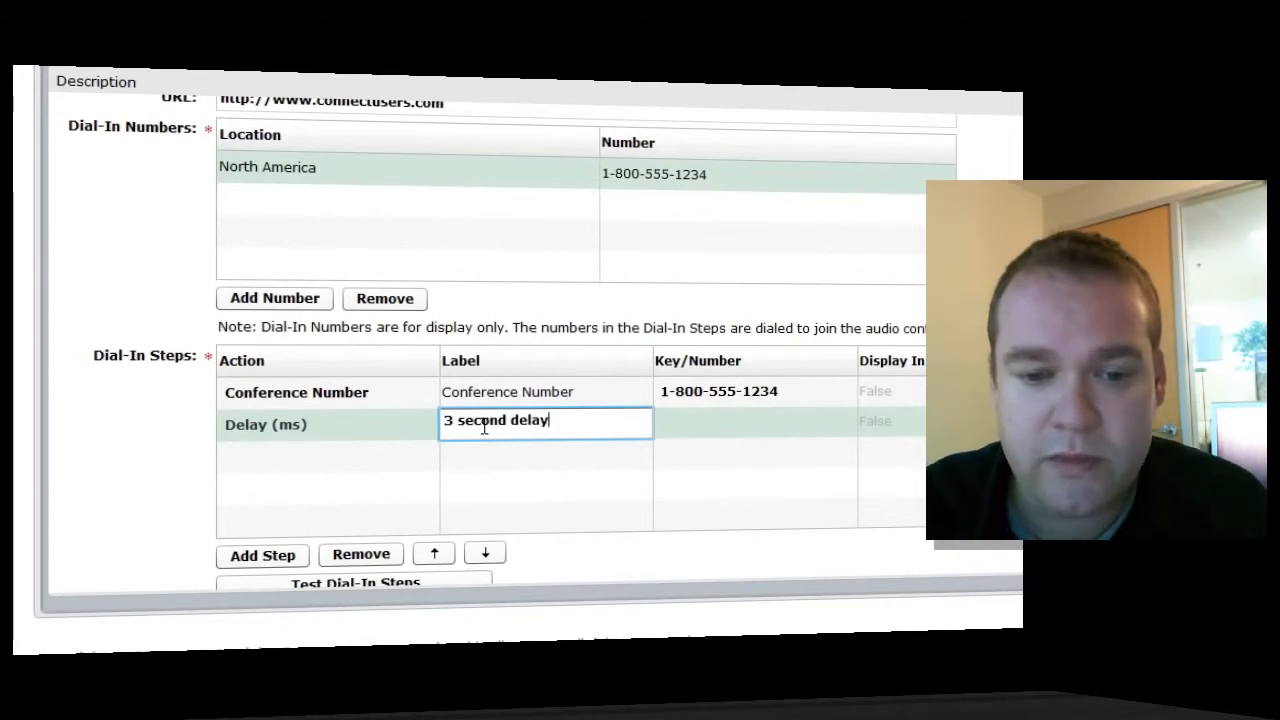
left_click(752, 422)
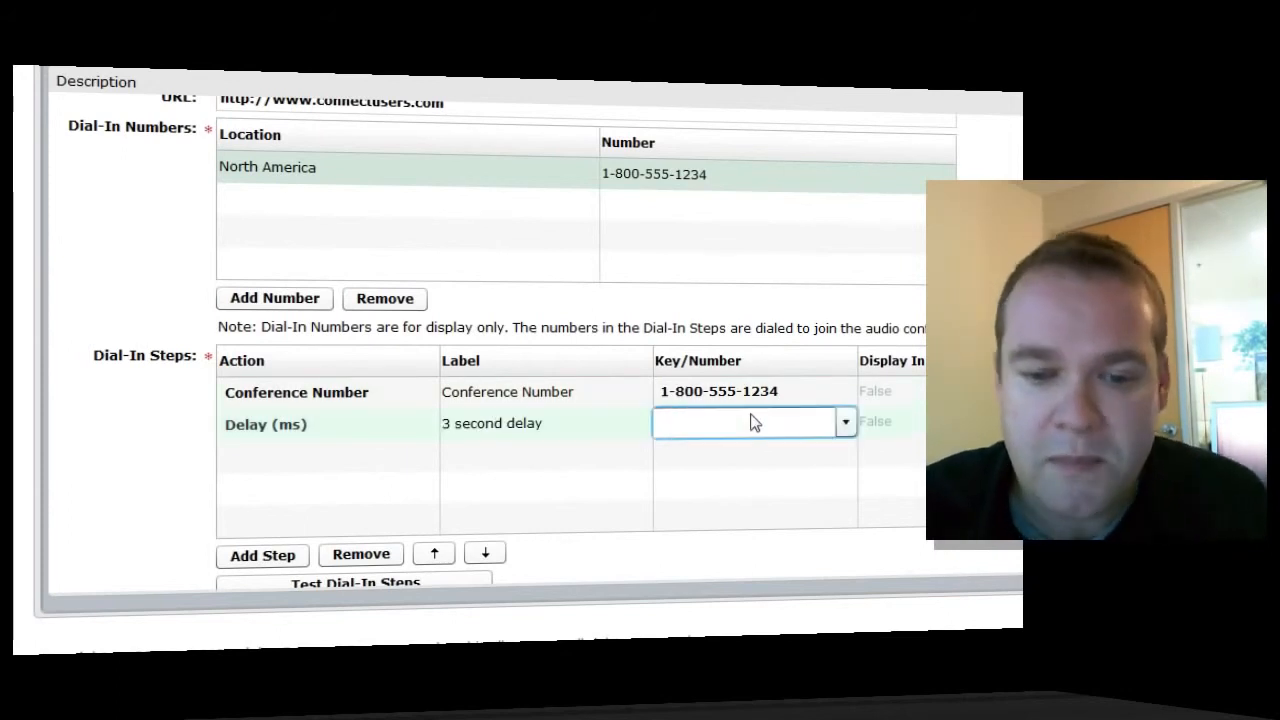
type("3")
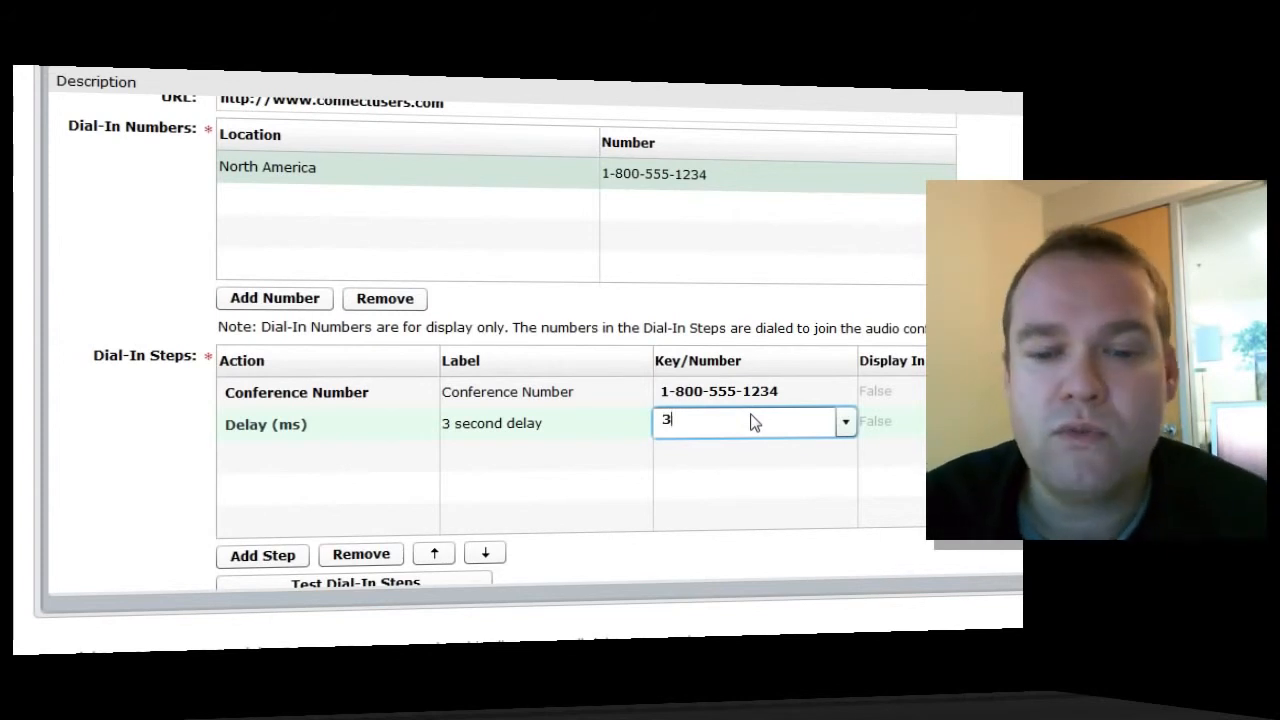
type("000")
key("Return")
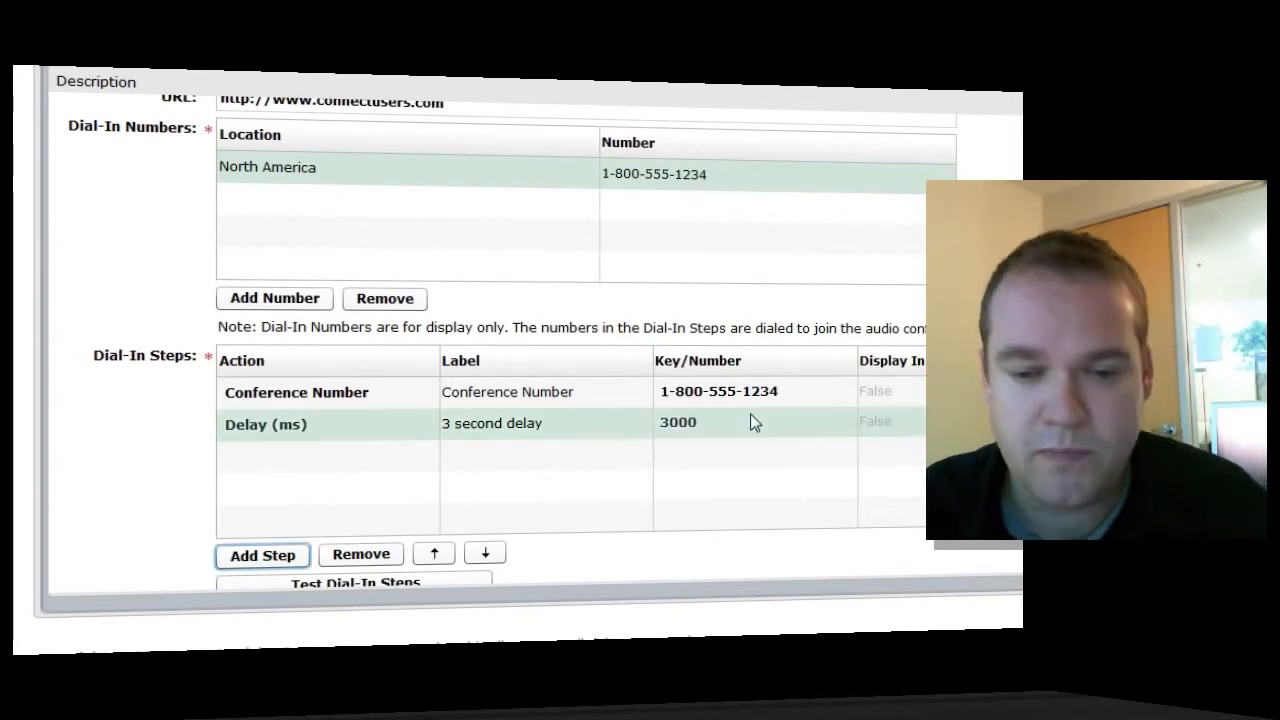
left_click(272, 553)
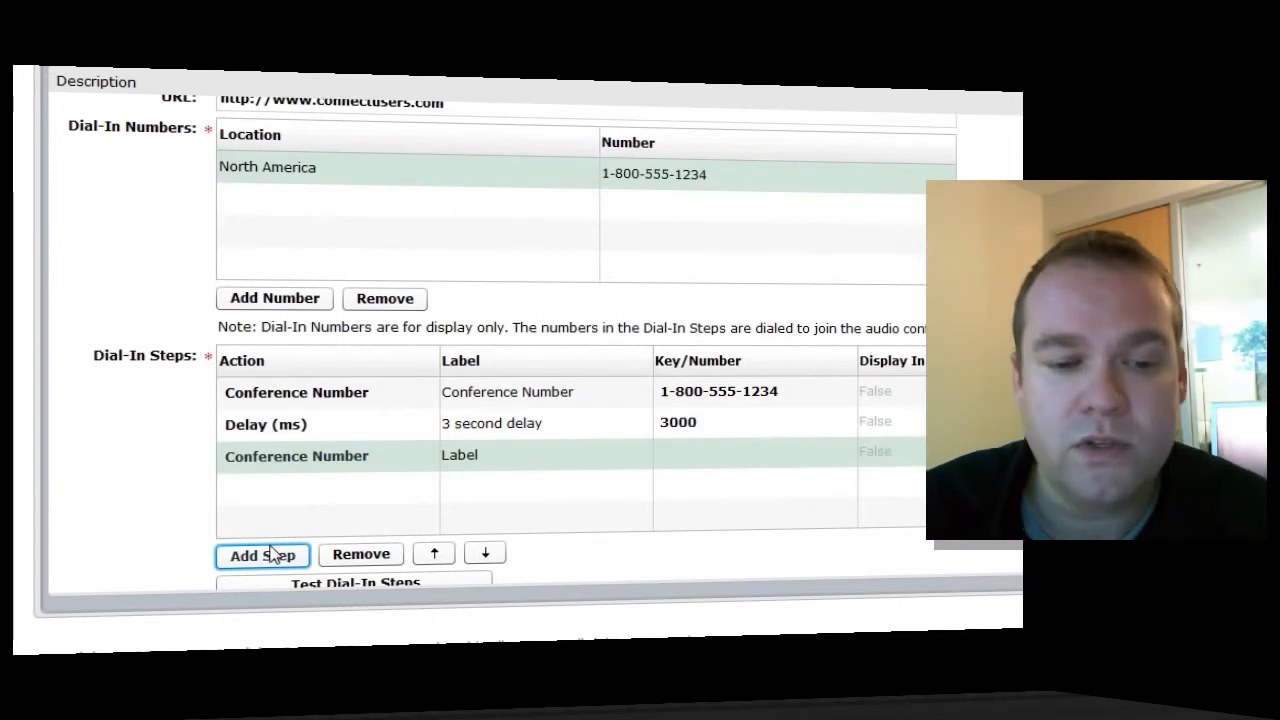
Make the new step a DTMF 'Conference Code' step with key Defined By Host
left_click(308, 457)
left_click(368, 463)
left_click(272, 511)
left_click(474, 463)
type("Conference Code")
key("Tab")
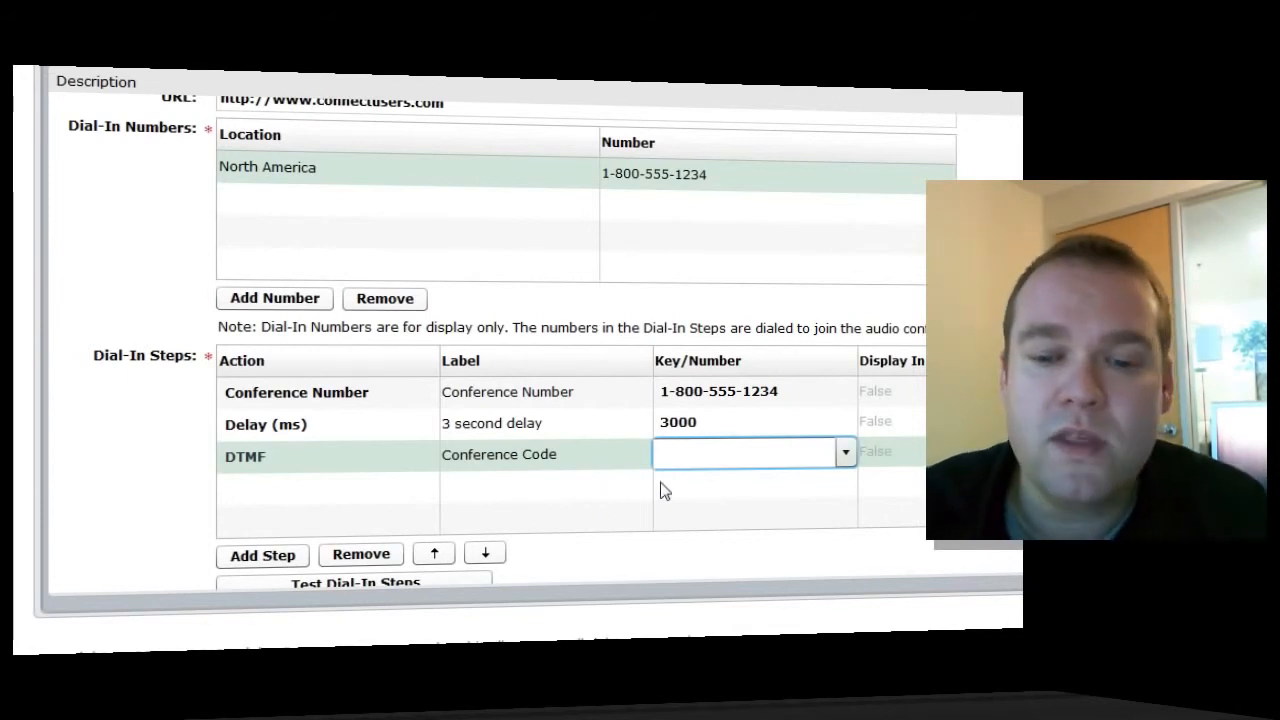
left_click(845, 452)
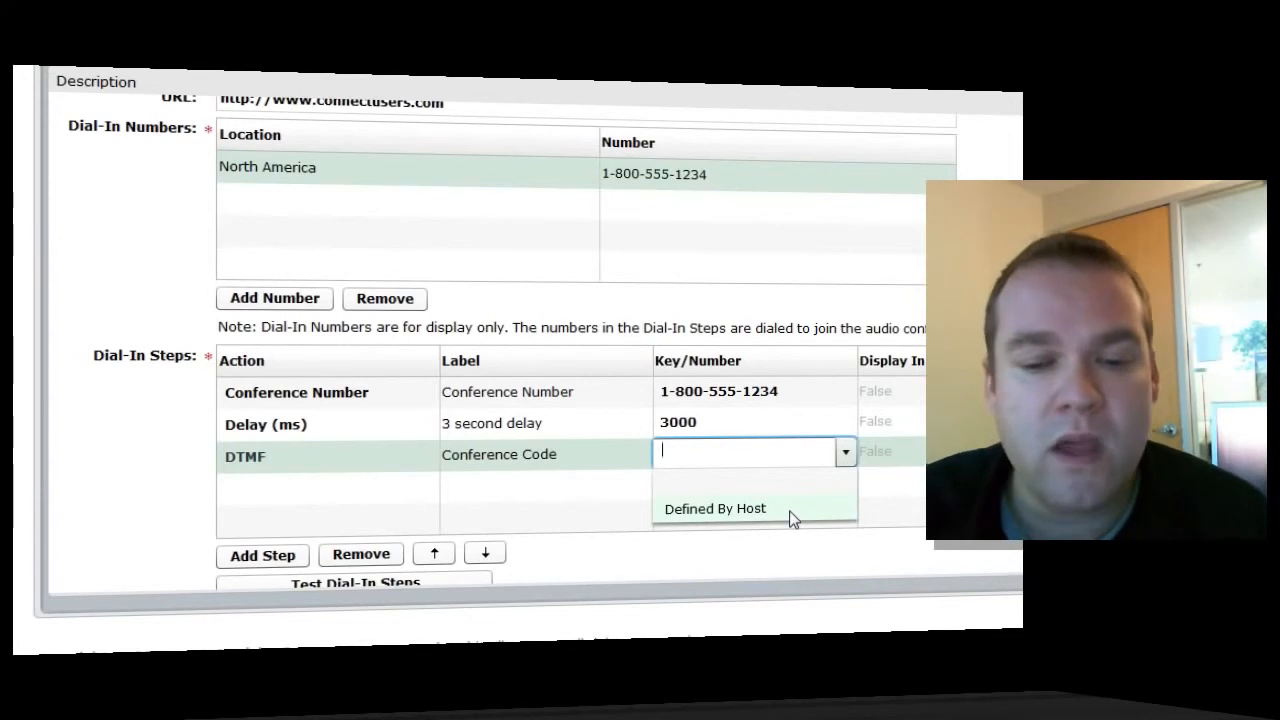
left_click(790, 516)
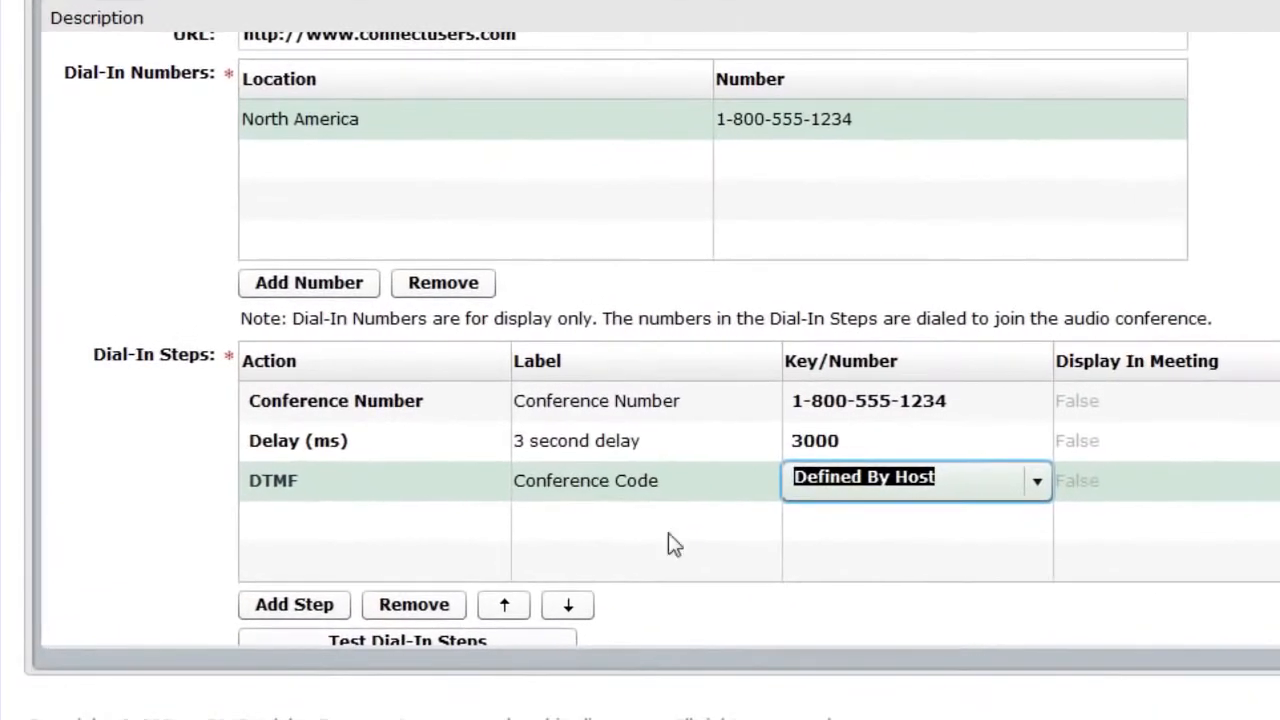
left_click(313, 607)
Add a fourth DTMF step labelled 'Pound Symbol' with key #
left_click(313, 607)
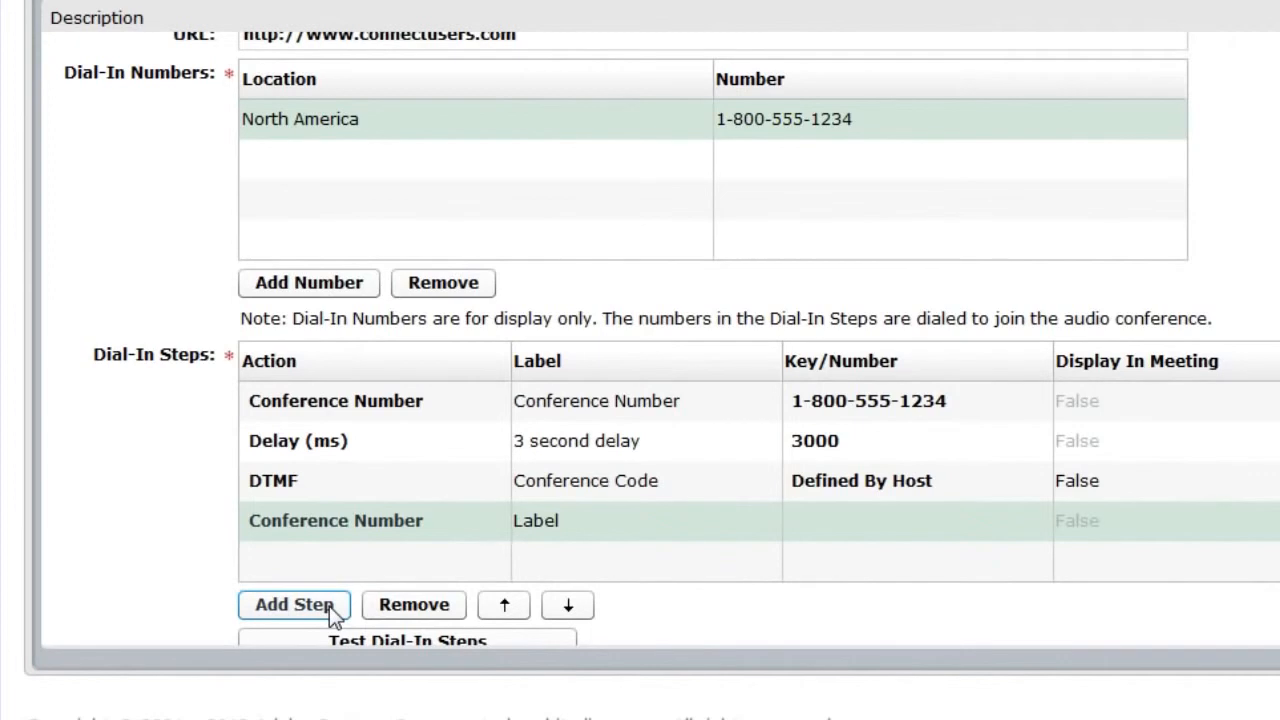
left_click(318, 528)
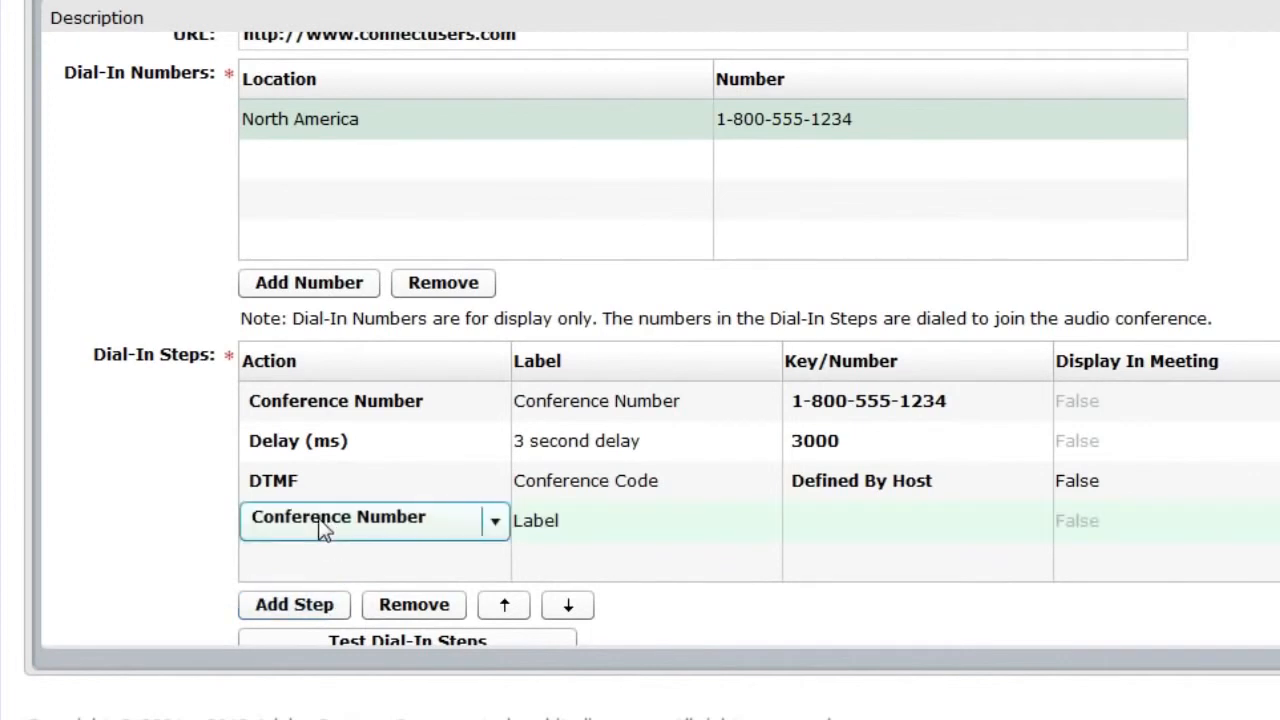
left_click(318, 515)
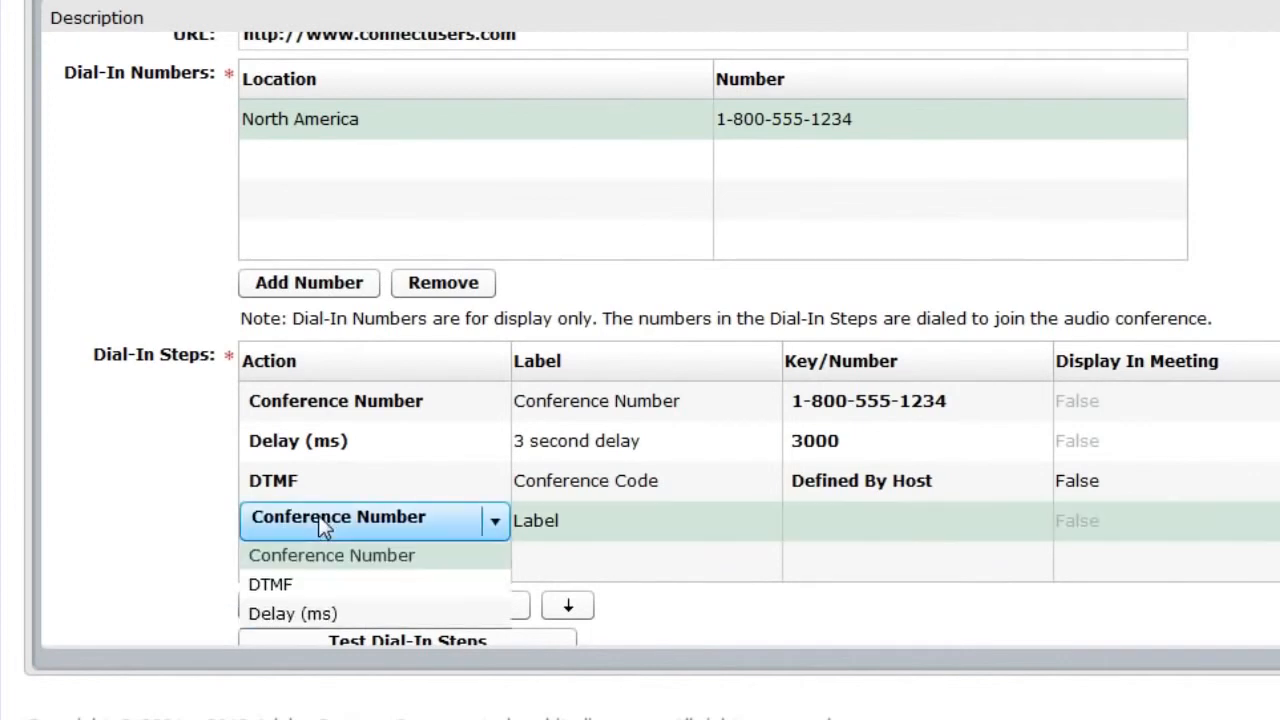
left_click(332, 586)
left_click(595, 530)
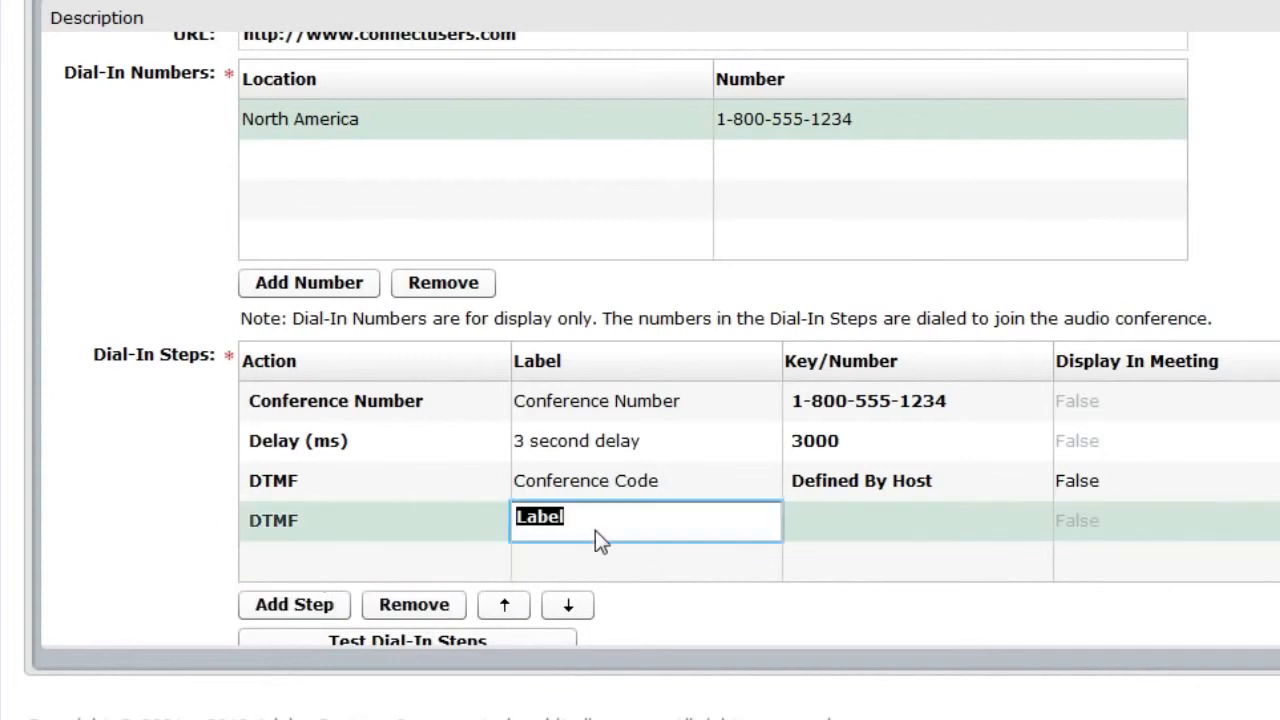
type("Pound Symb")
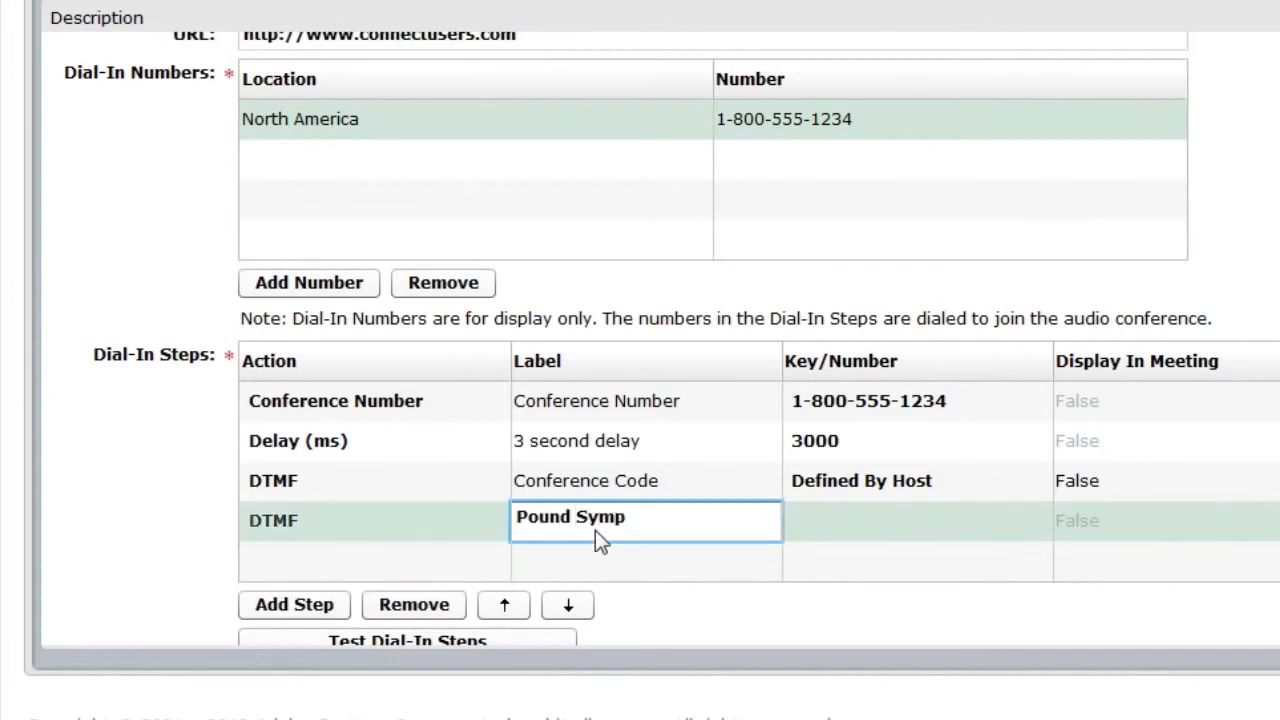
type("ol")
key("Tab")
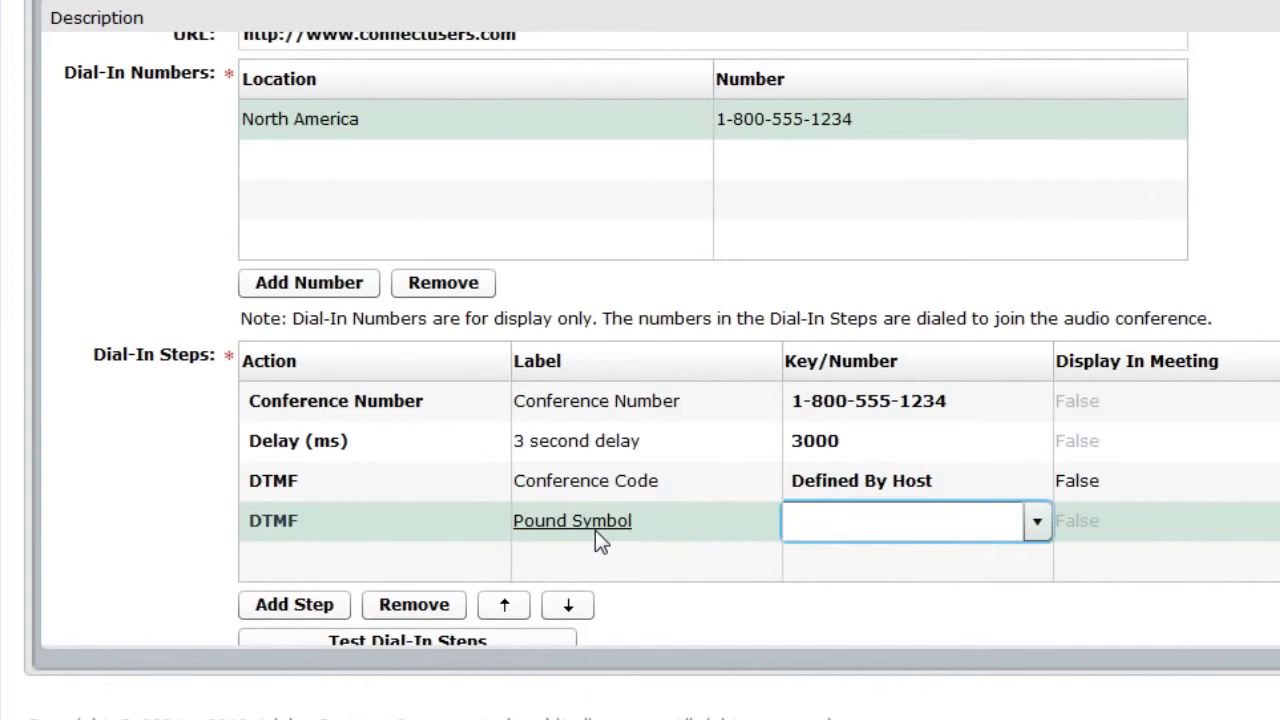
type("#")
key("Tab")
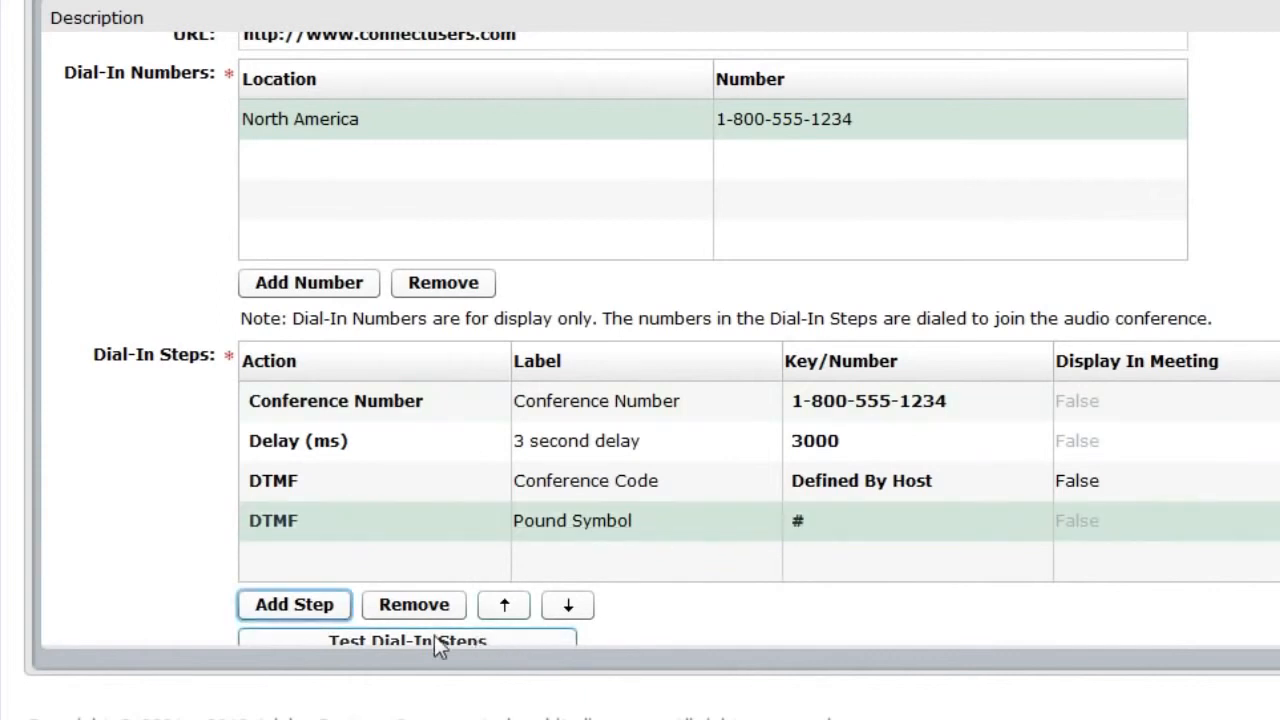
scroll(749, 617, "down", 1)
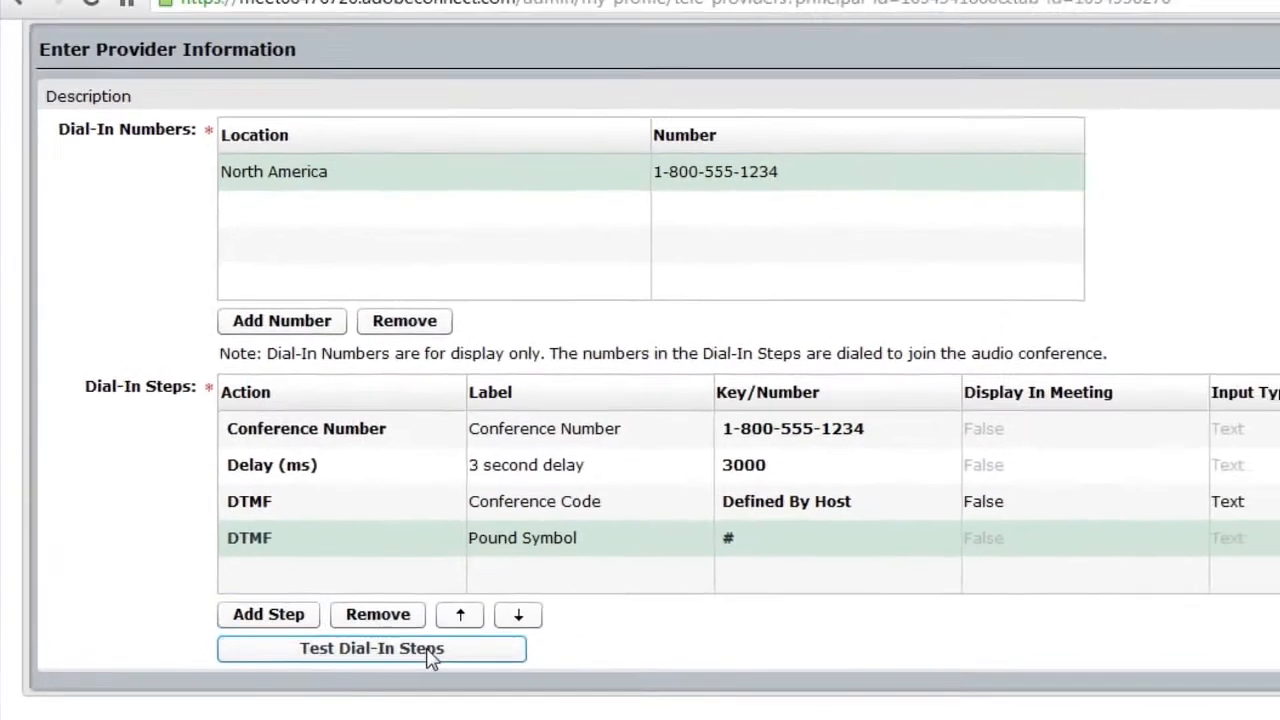
left_click(468, 623)
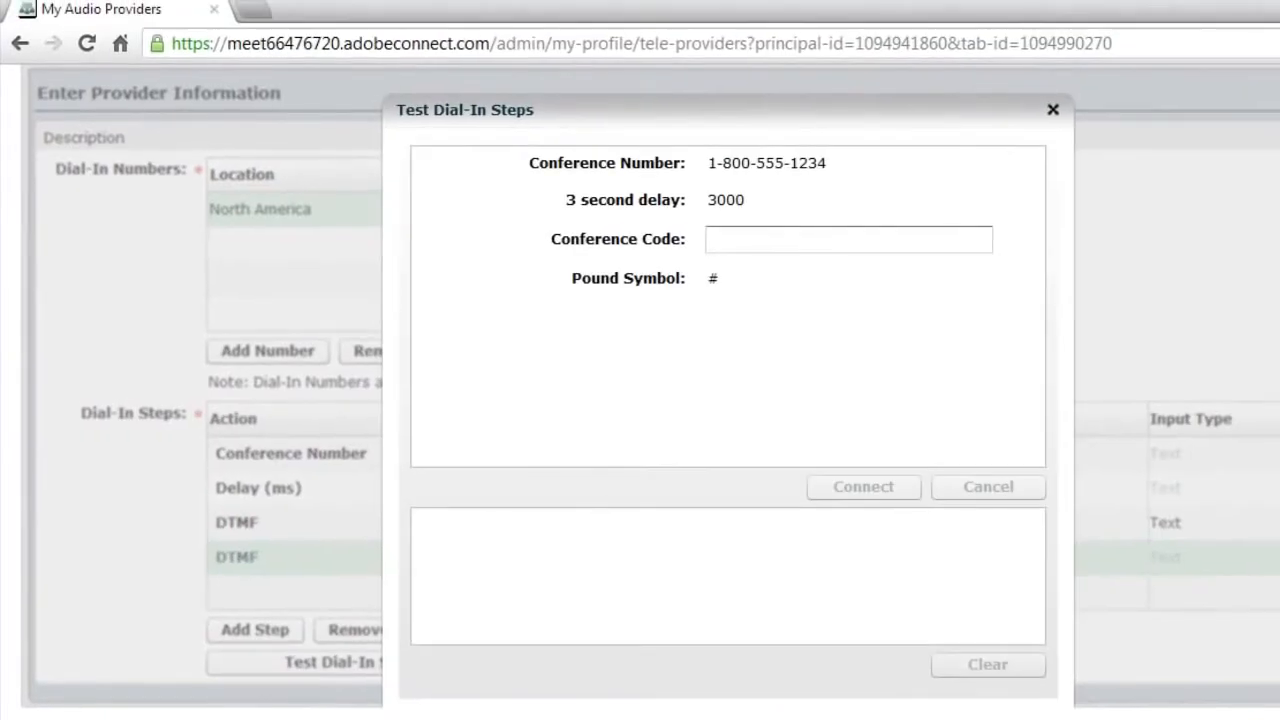
left_click(733, 241)
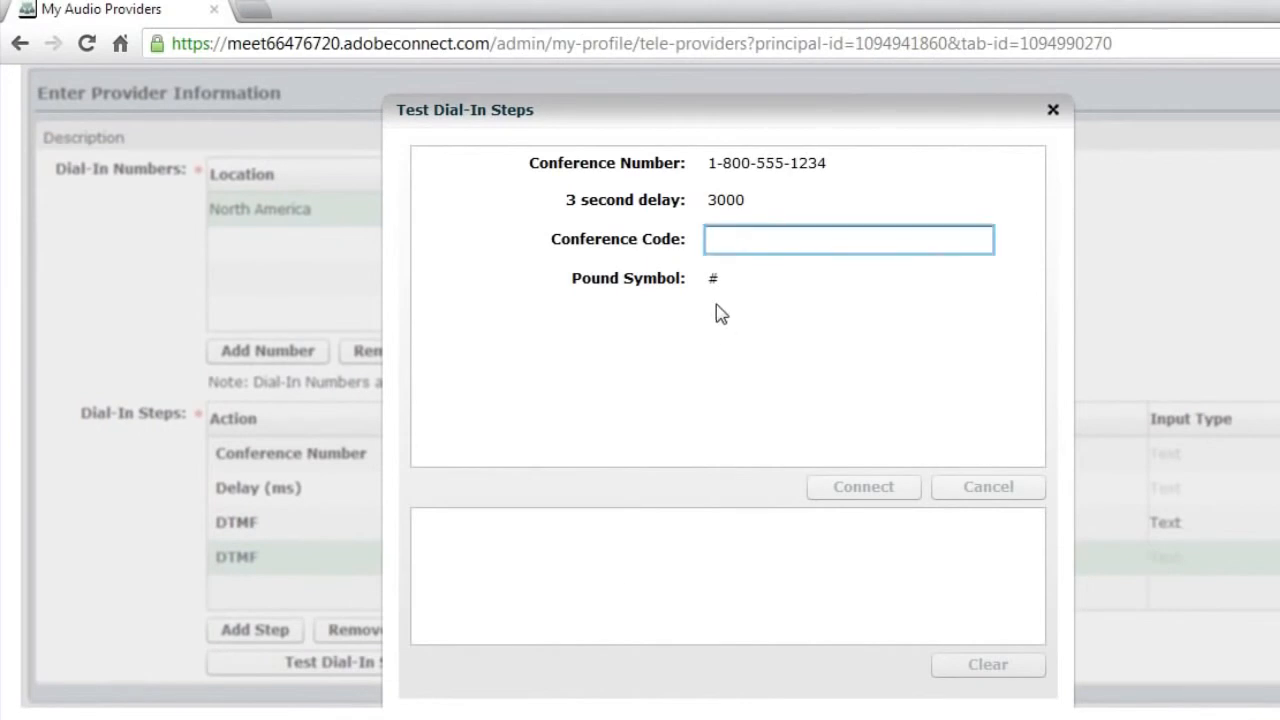
type("23432432")
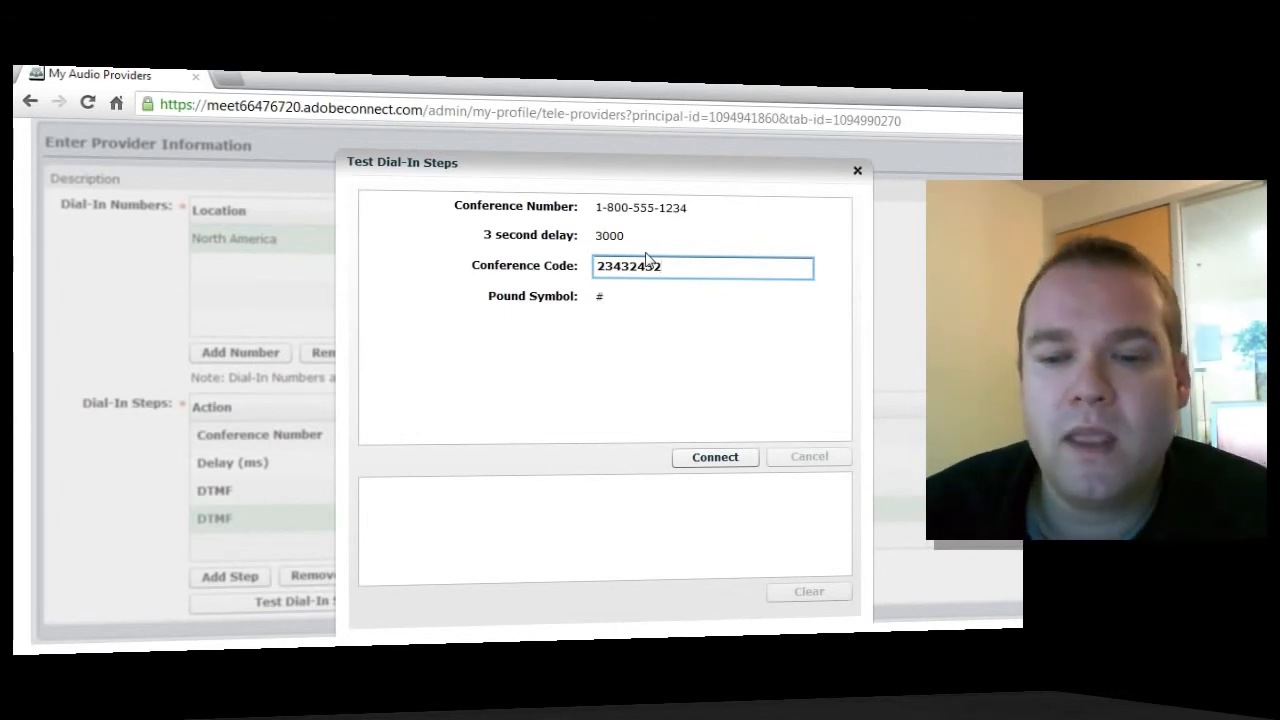
left_click(856, 171)
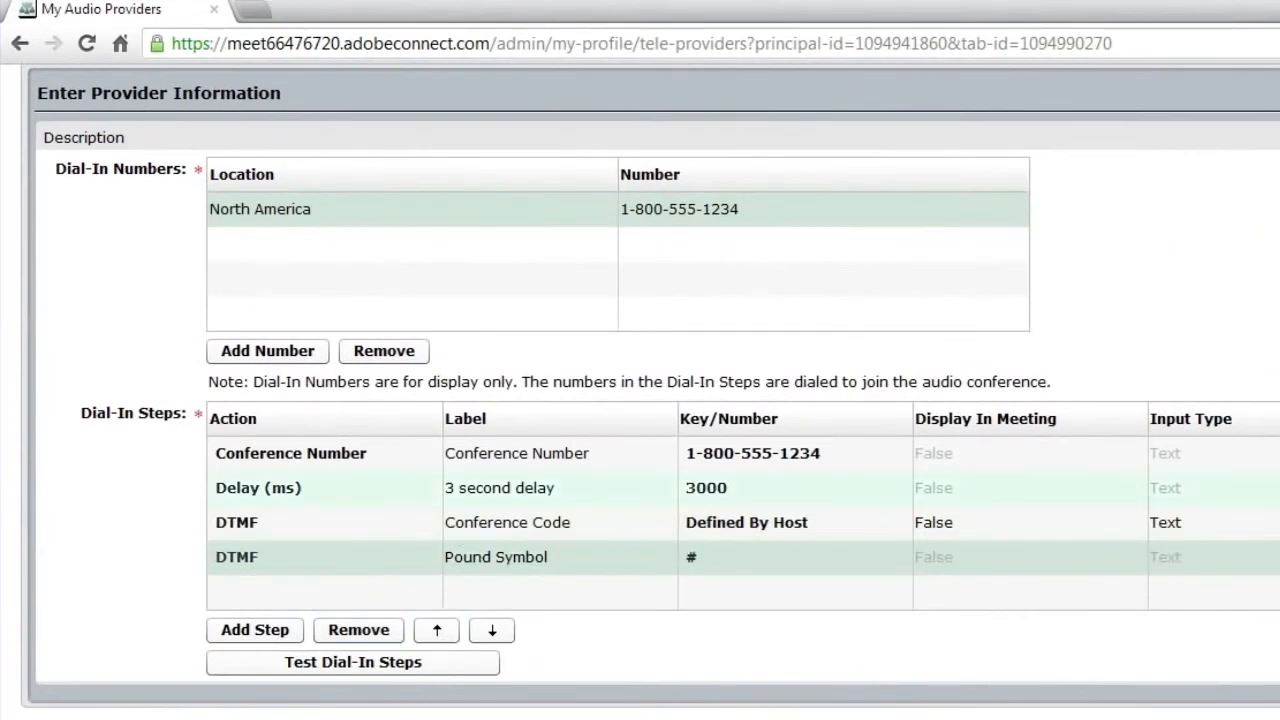
Save the enabled My Audio Provider and go to the empty My Audio Profiles list
scroll(640, 400, "up", 2)
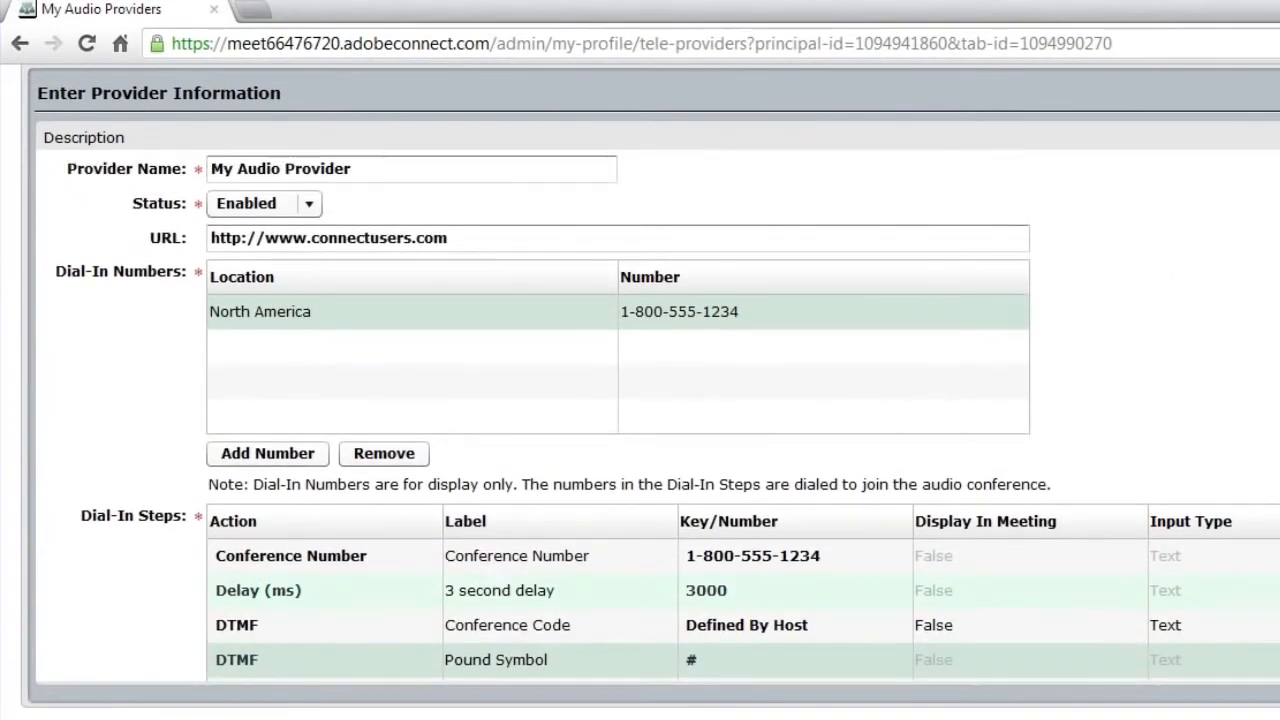
scroll(640, 400, "up", 3)
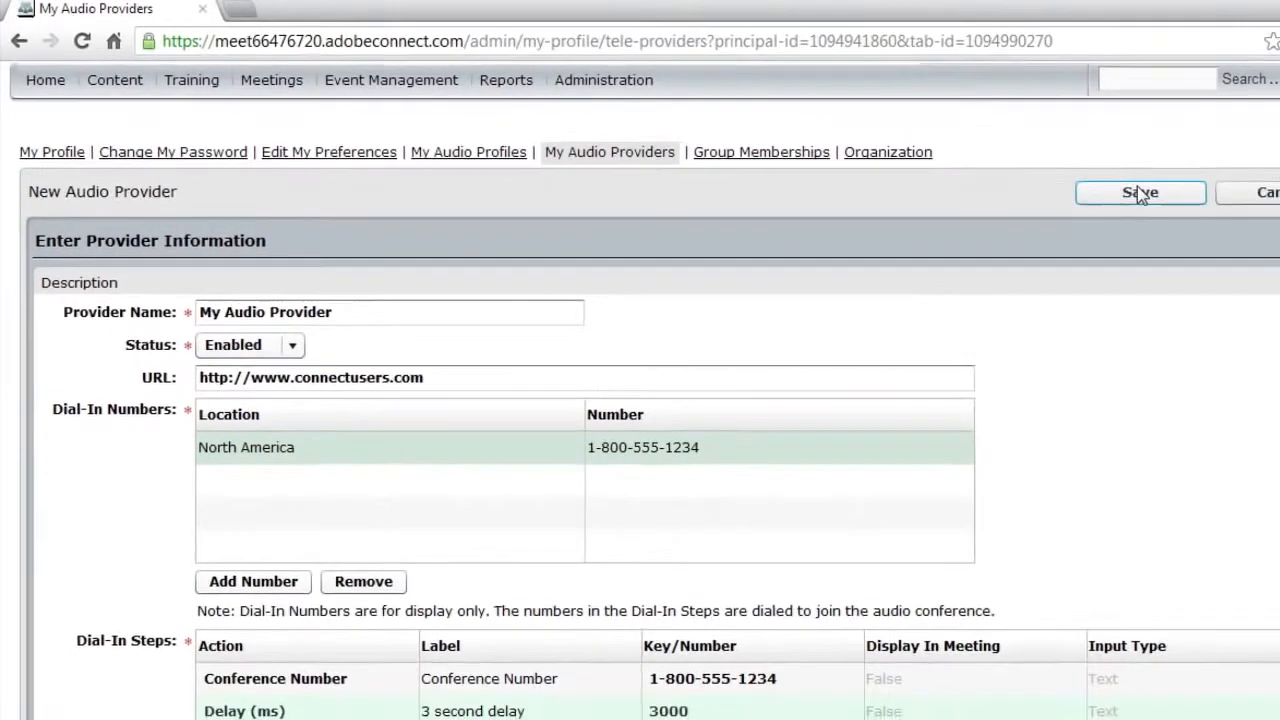
left_click(1149, 195)
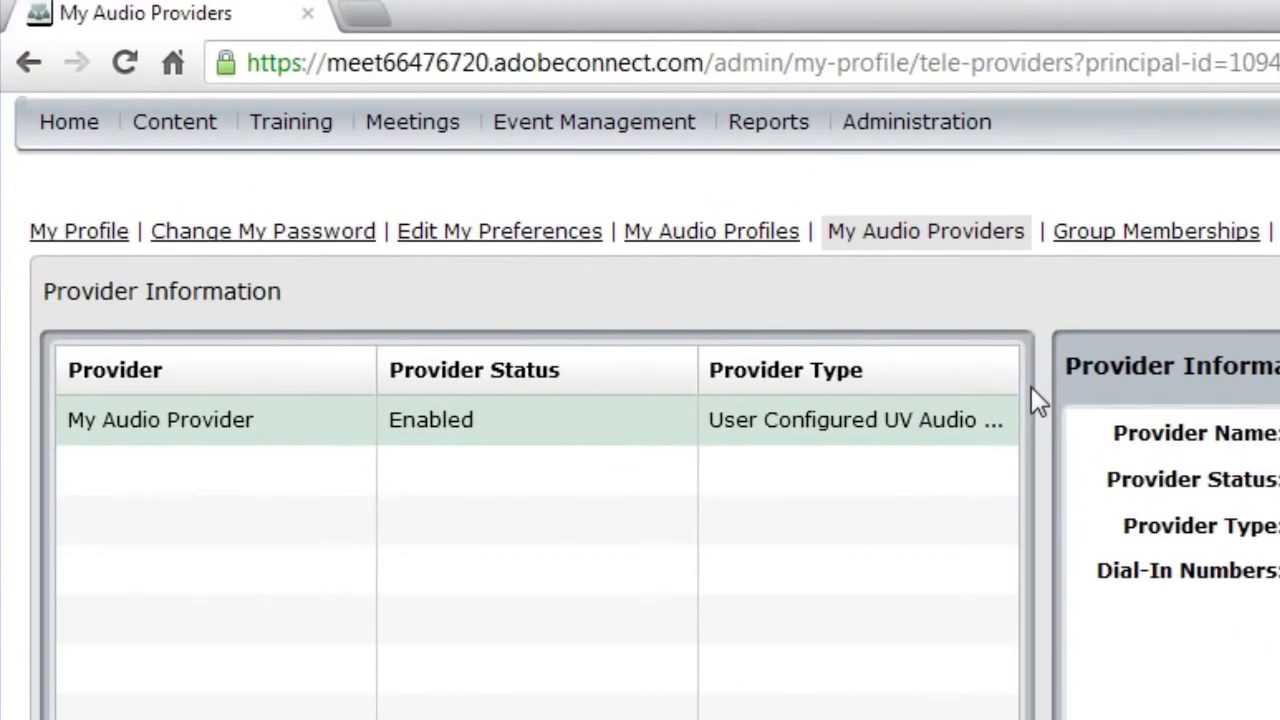
left_click(758, 236)
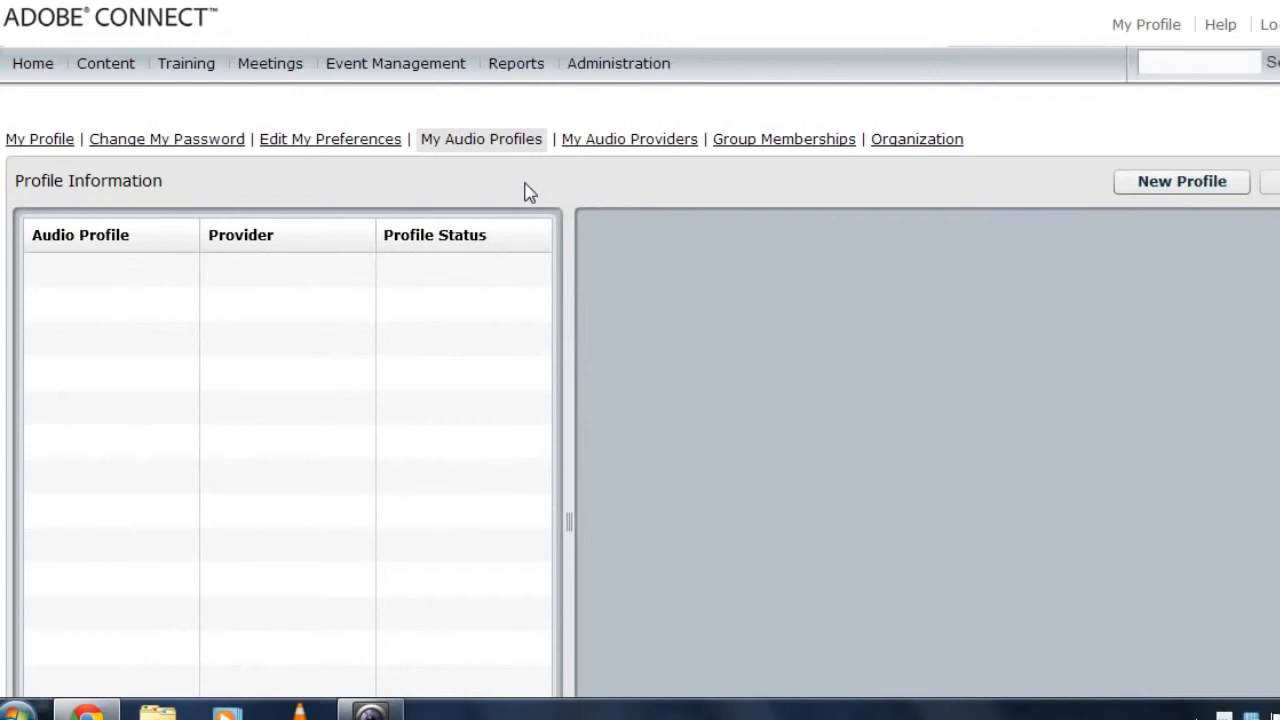
Start a new audio profile for My Audio Provider named 'Alistair's Audio Profile'
left_click(1170, 189)
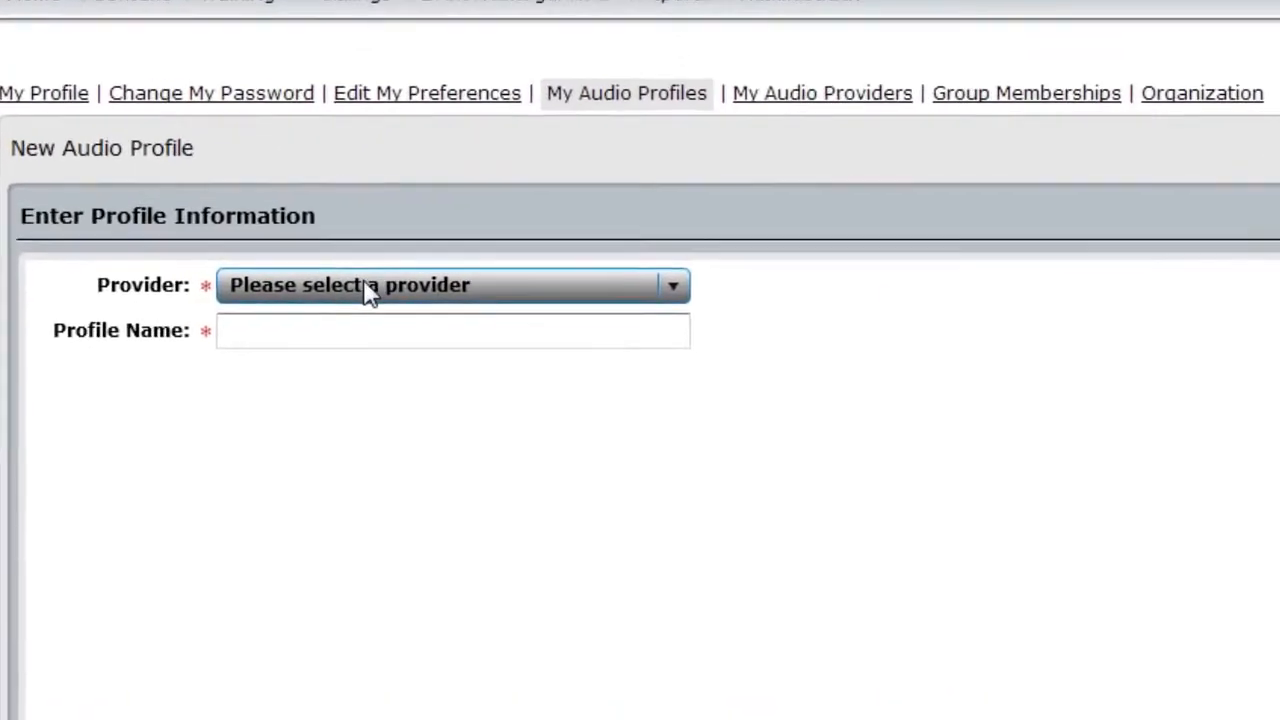
left_click(533, 286)
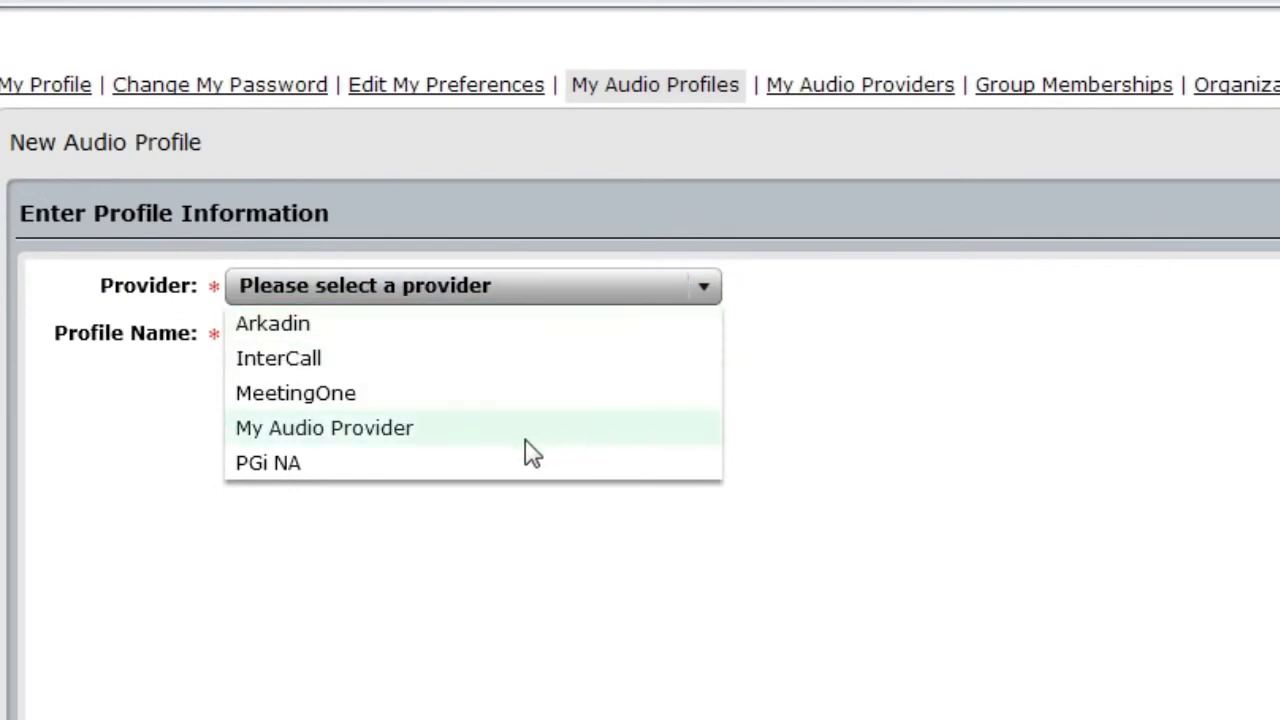
left_click(458, 440)
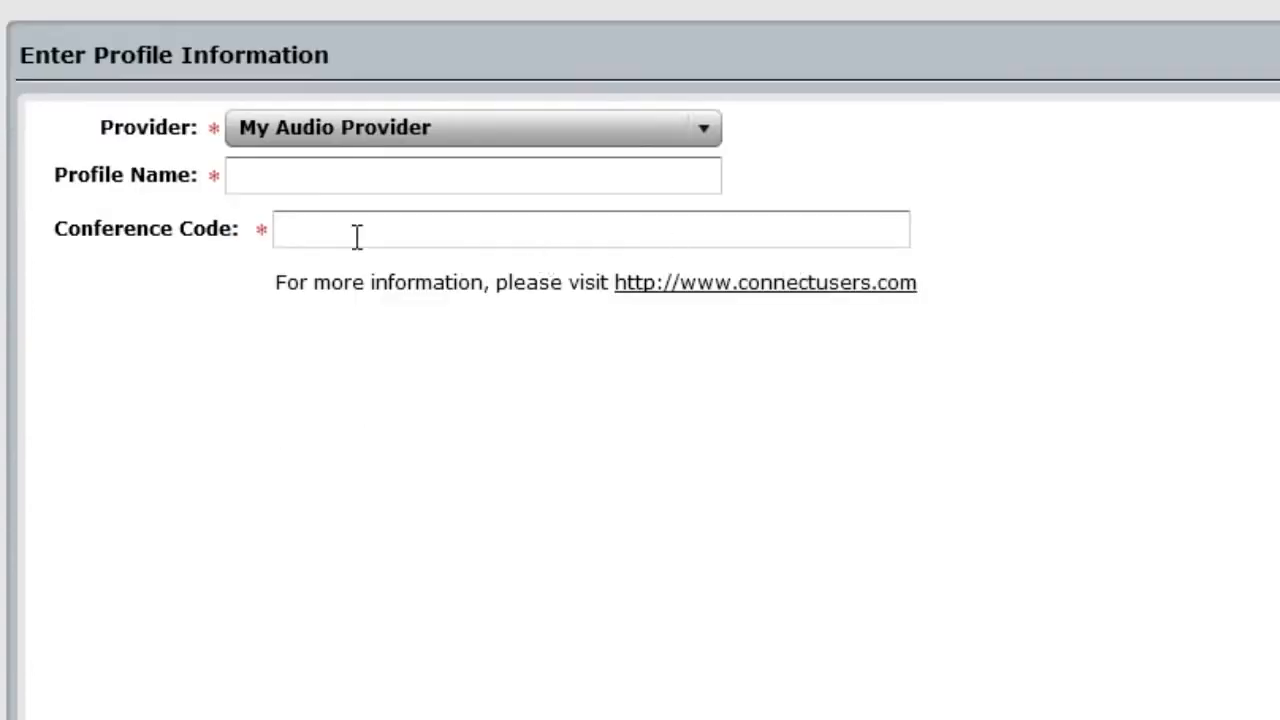
left_click(338, 336)
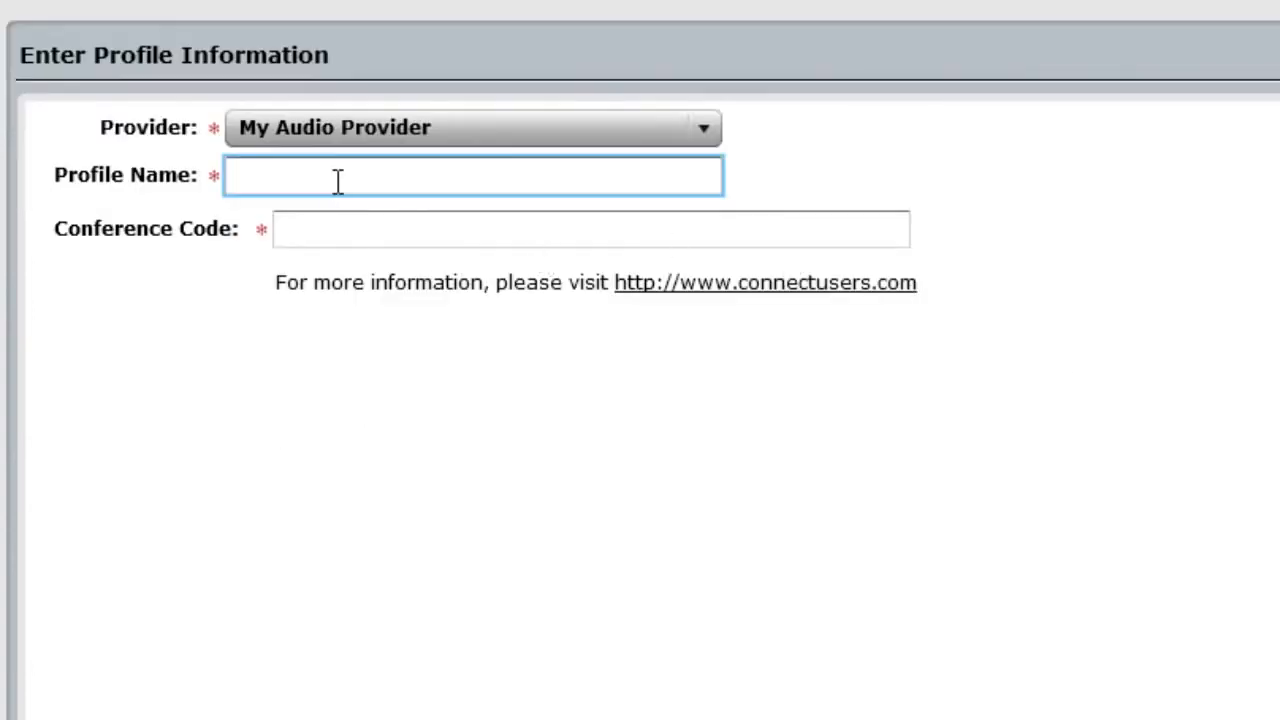
type("Alistair's Audio P")
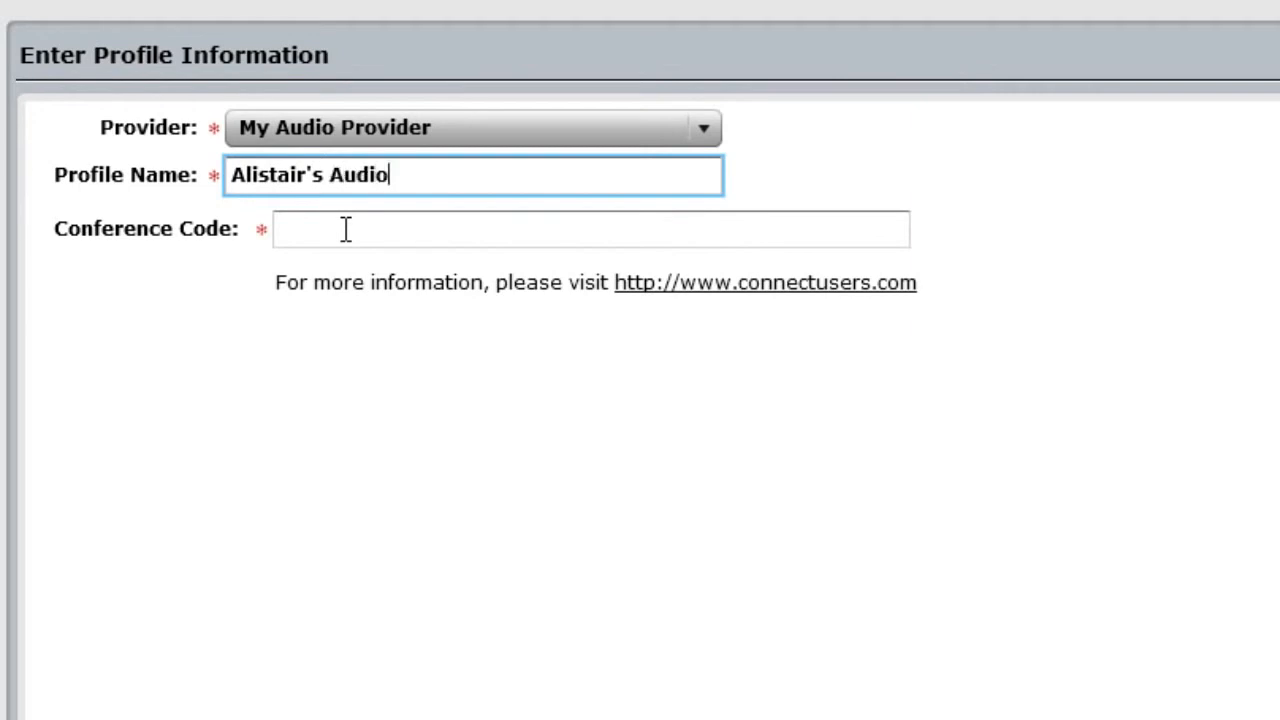
type("rofile")
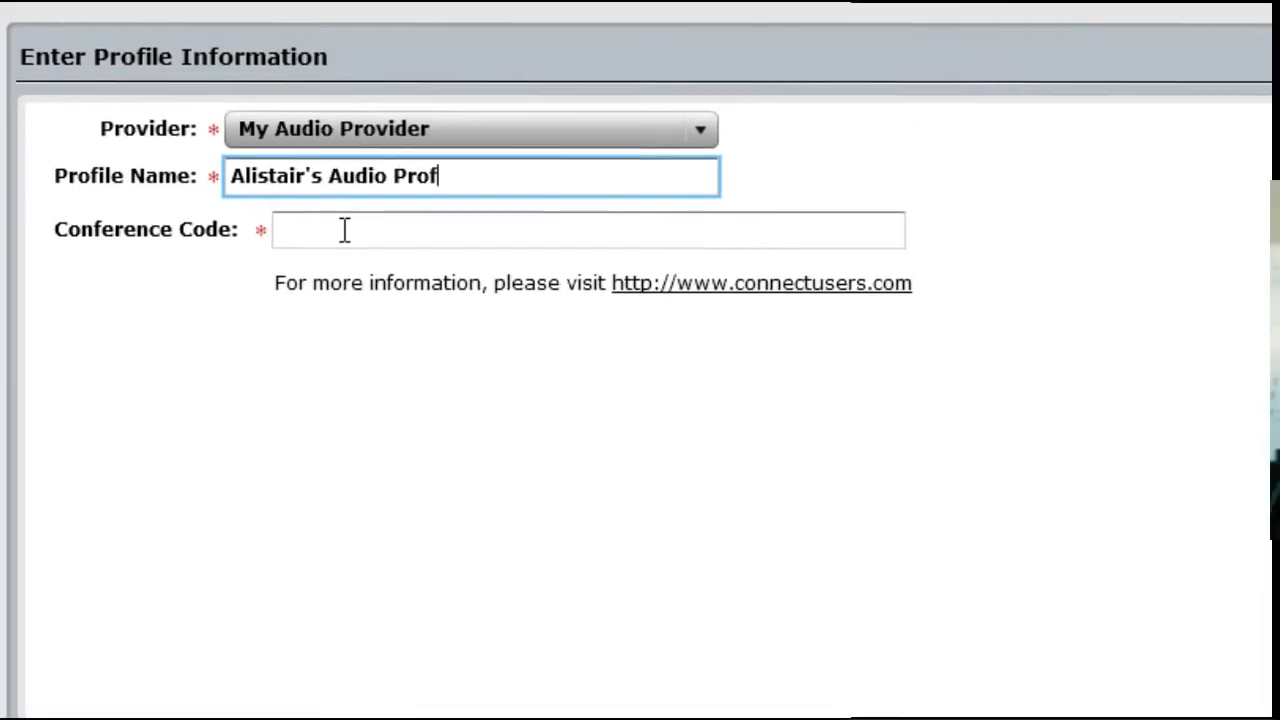
Enter the profile's conference code and save the profile
left_click(345, 229)
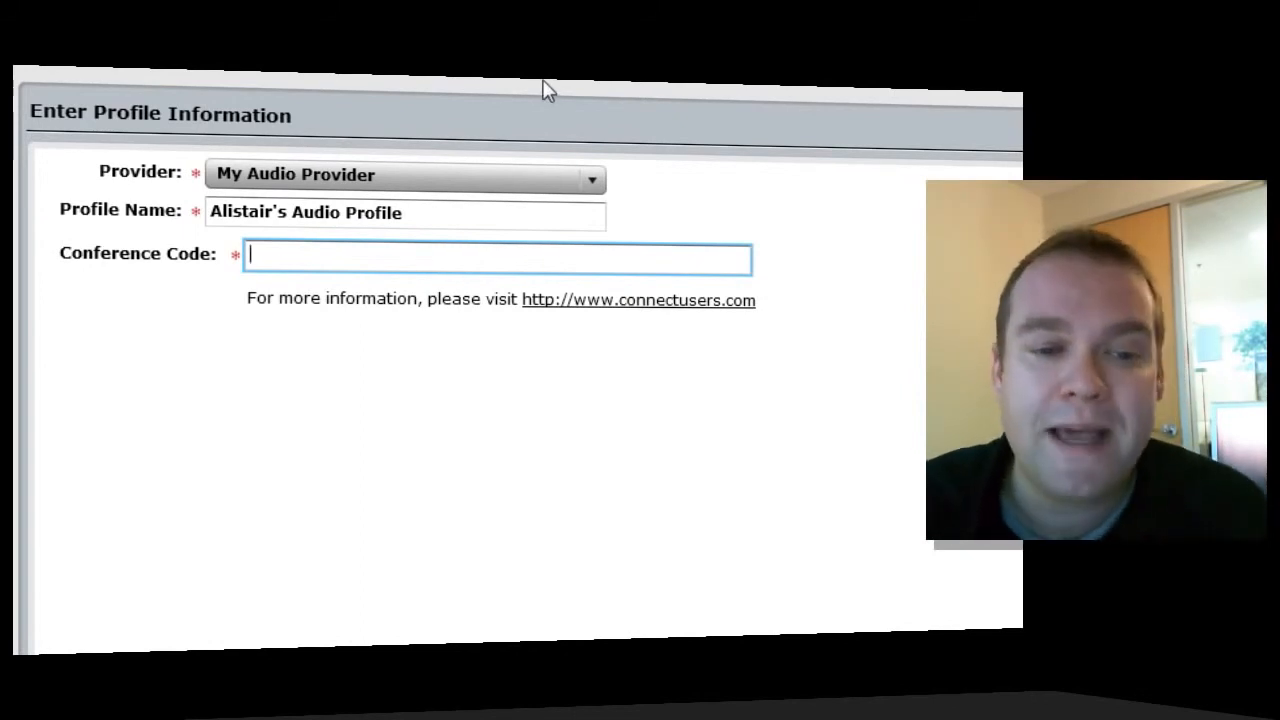
left_click(281, 209)
left_click_drag(281, 209, 207, 211)
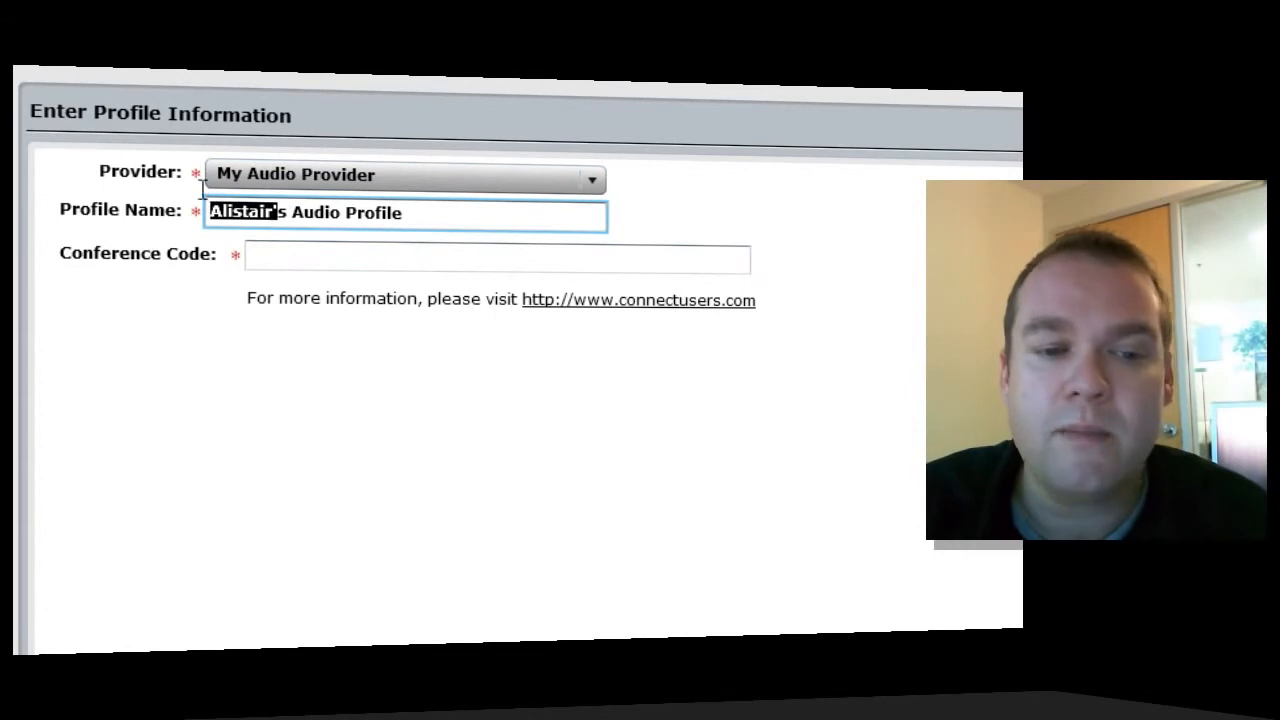
left_click(331, 244)
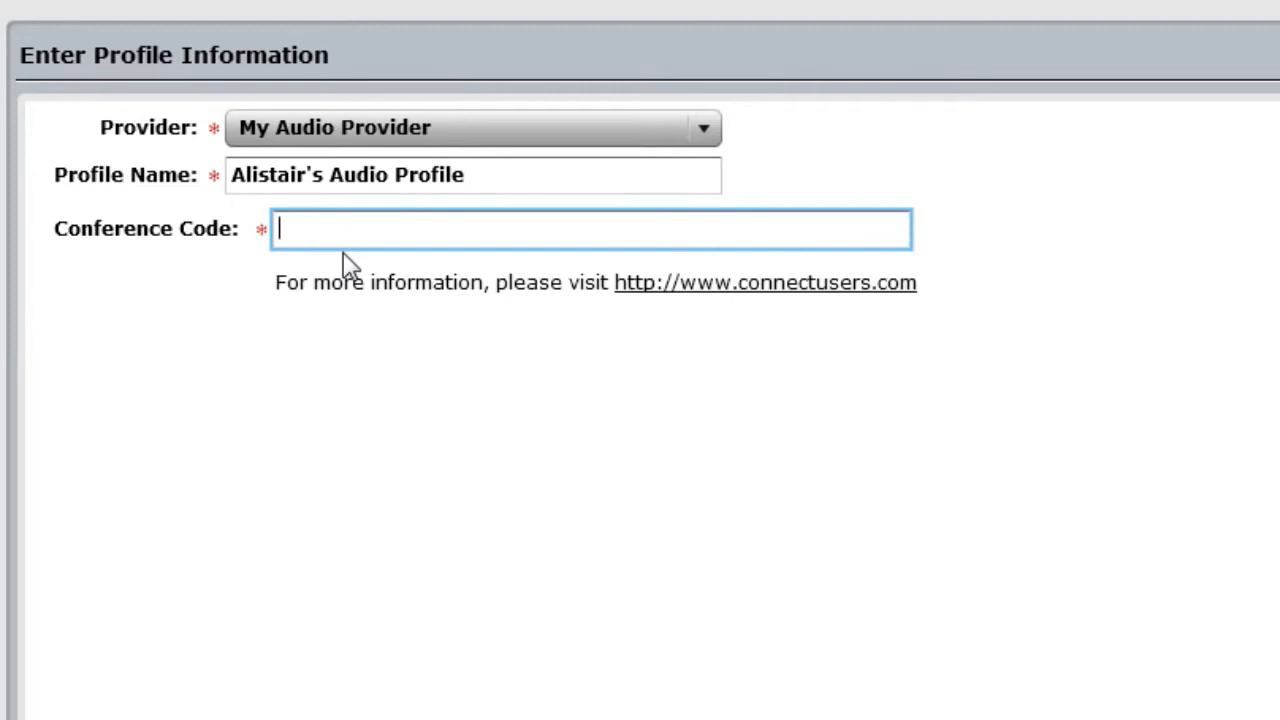
type("53535353")
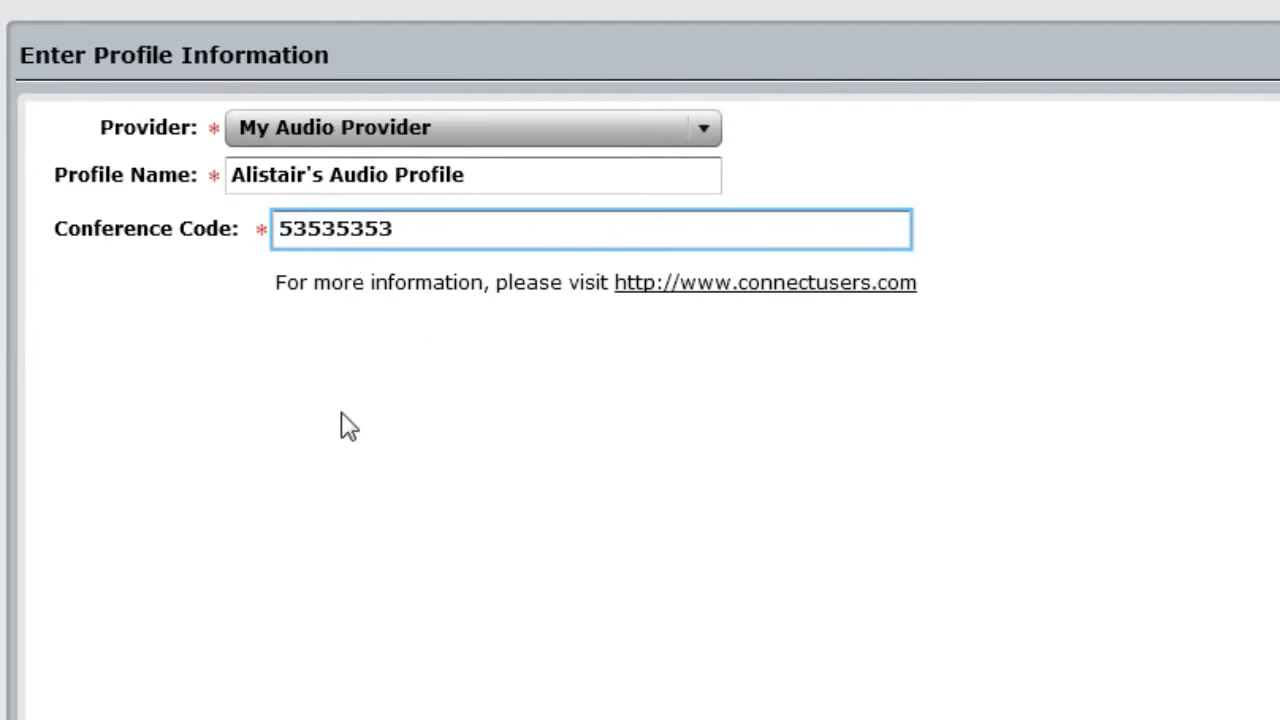
key("Return")
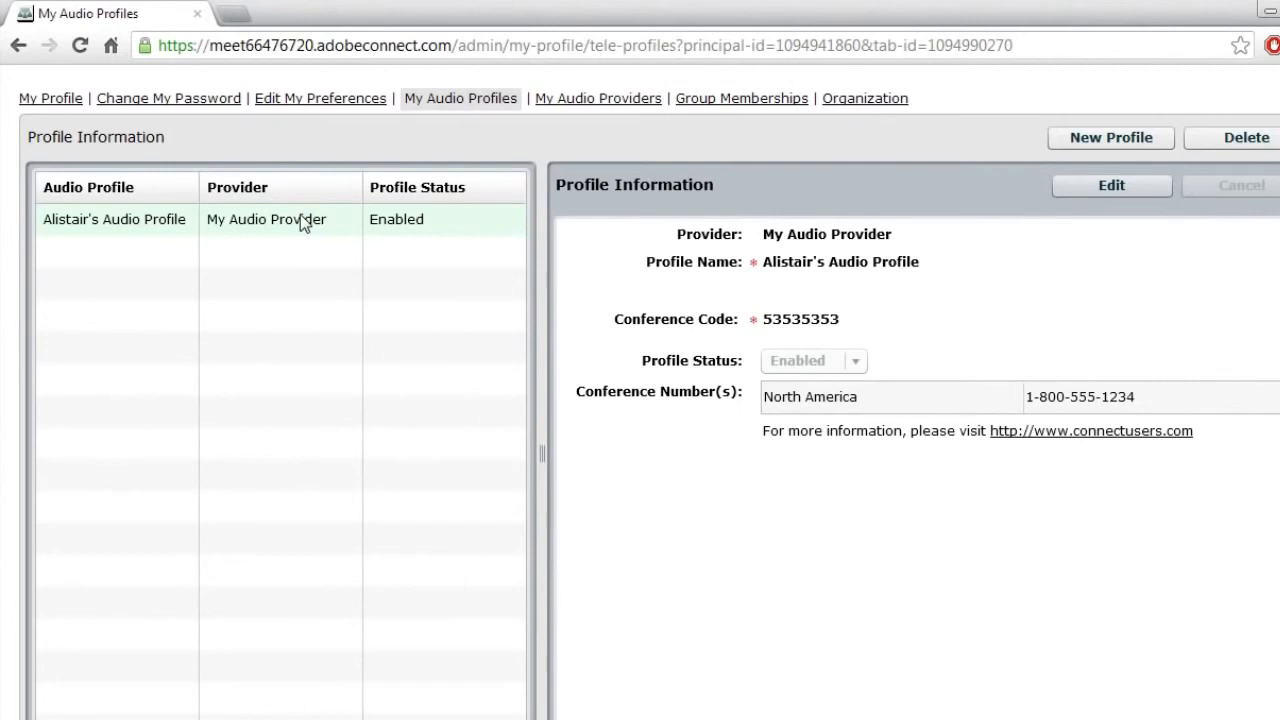
left_click(1140, 138)
left_click(388, 240)
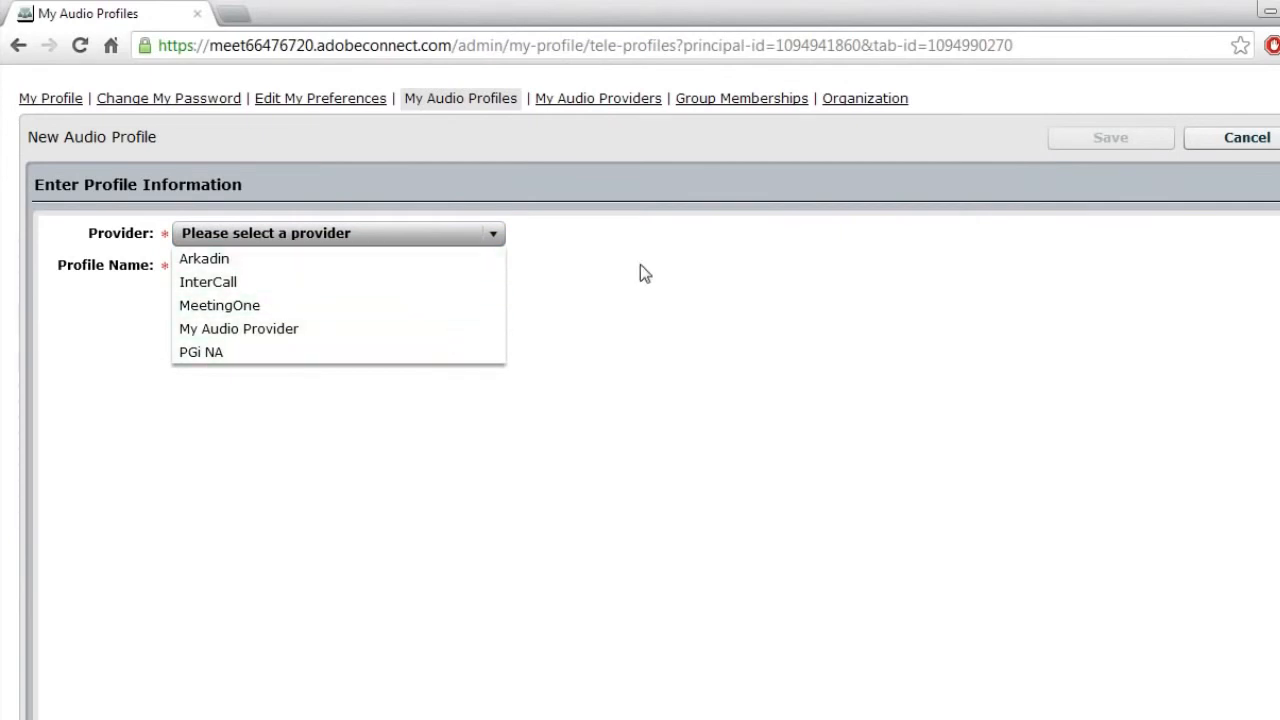
left_click(823, 335)
left_click(1262, 140)
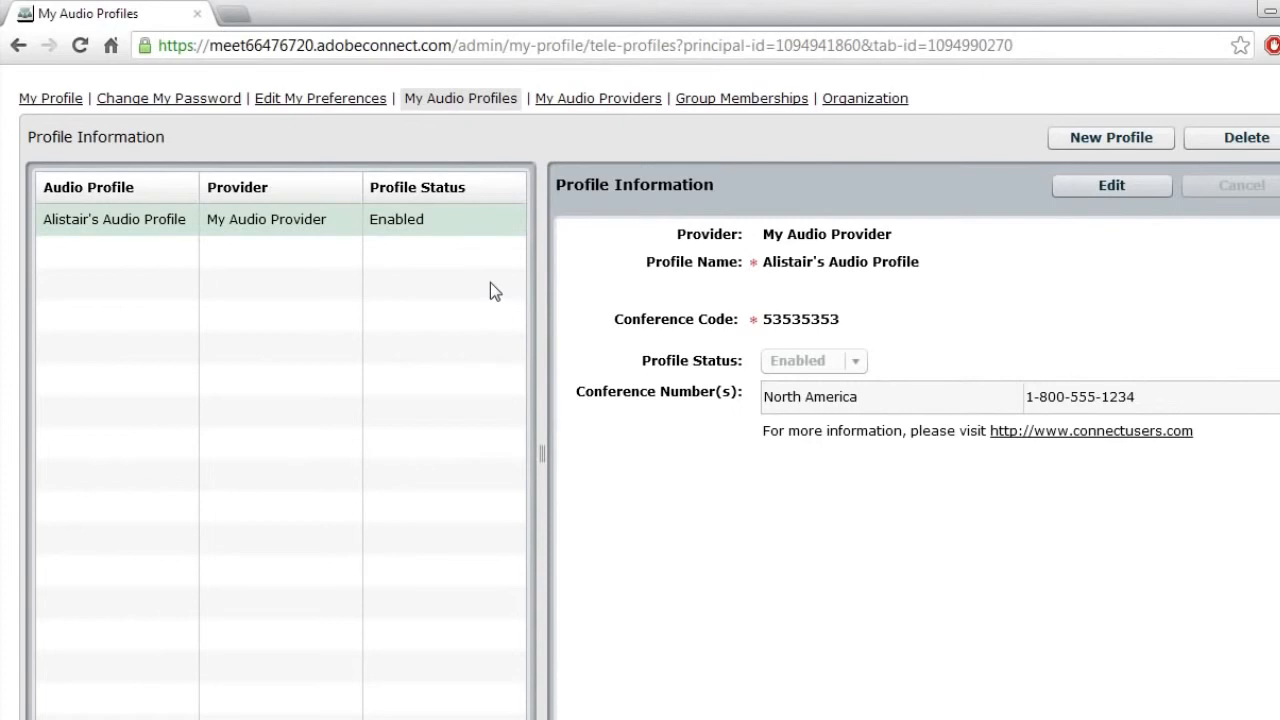
scroll(785, 397, "up", 1)
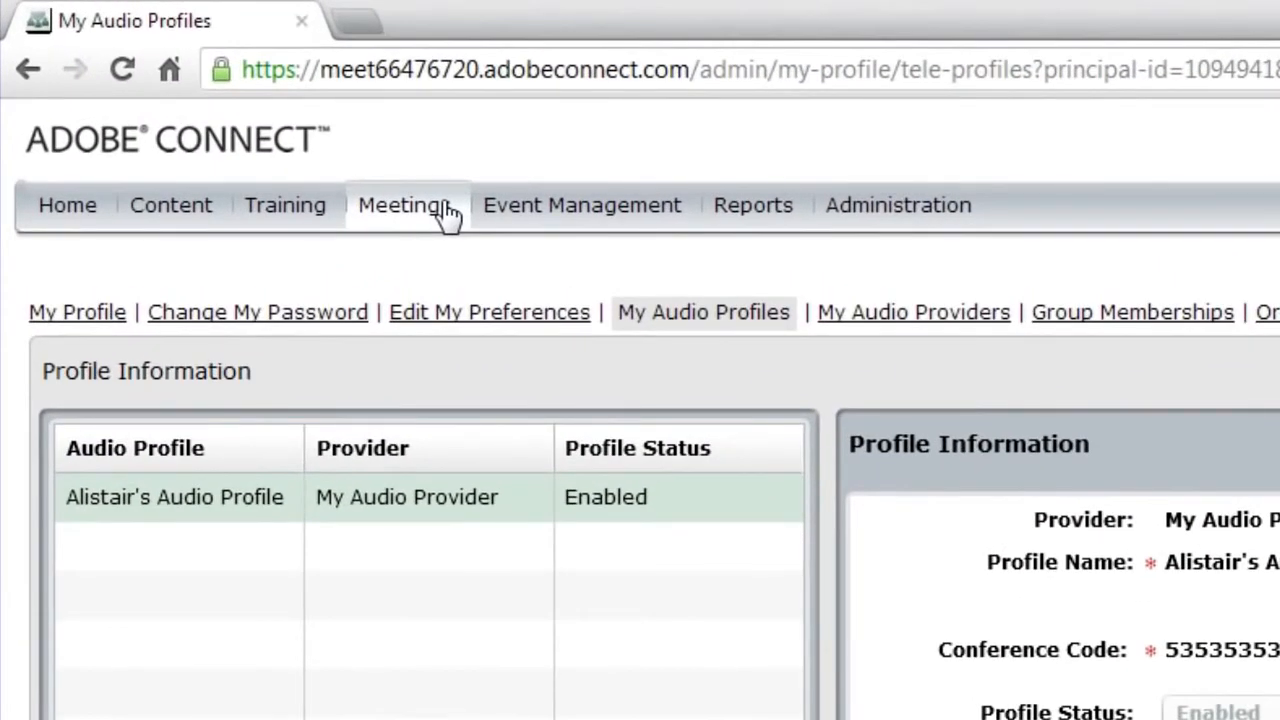
Open Edit Information for Alistair's Meeting Room under Meetings
left_click(427, 227)
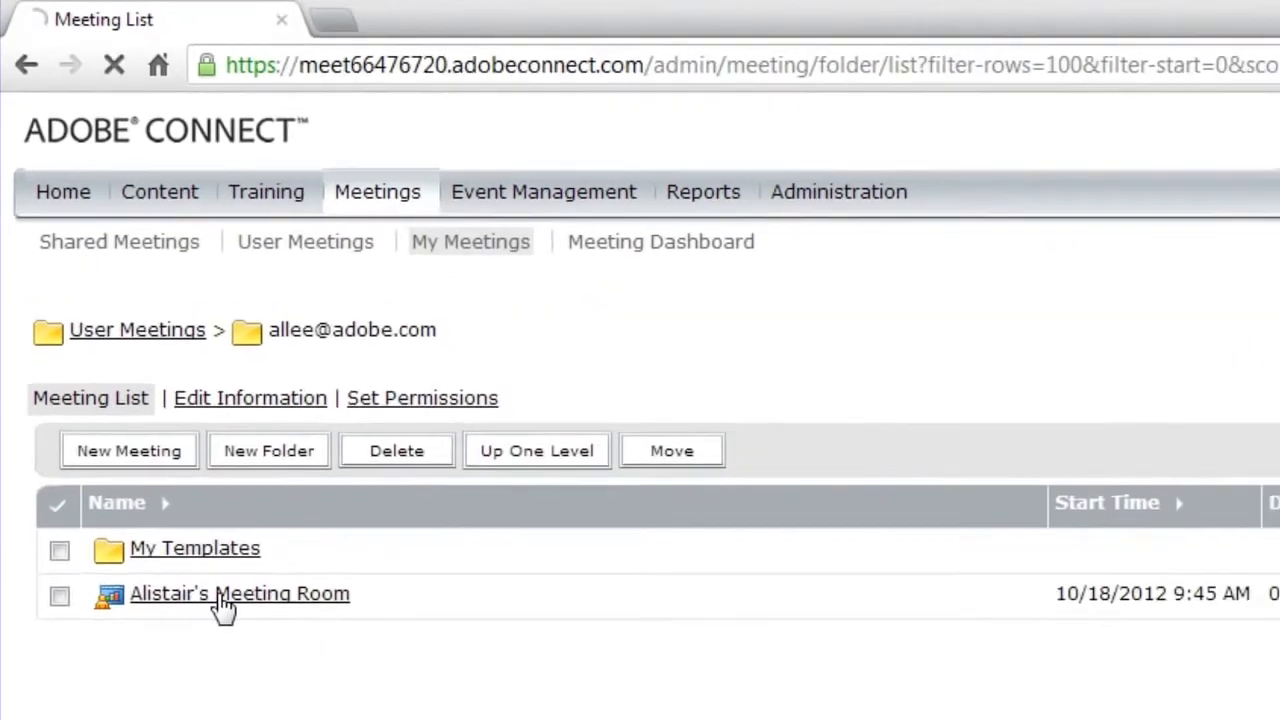
left_click(241, 640)
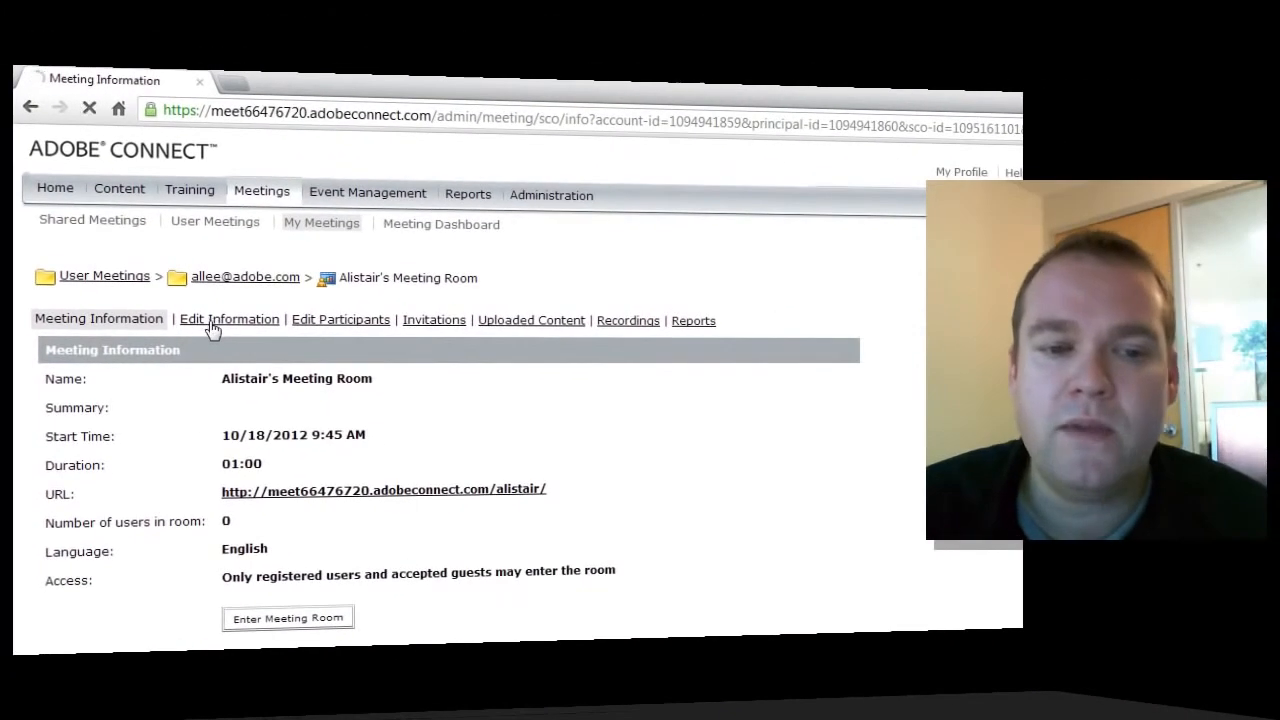
left_click(236, 310)
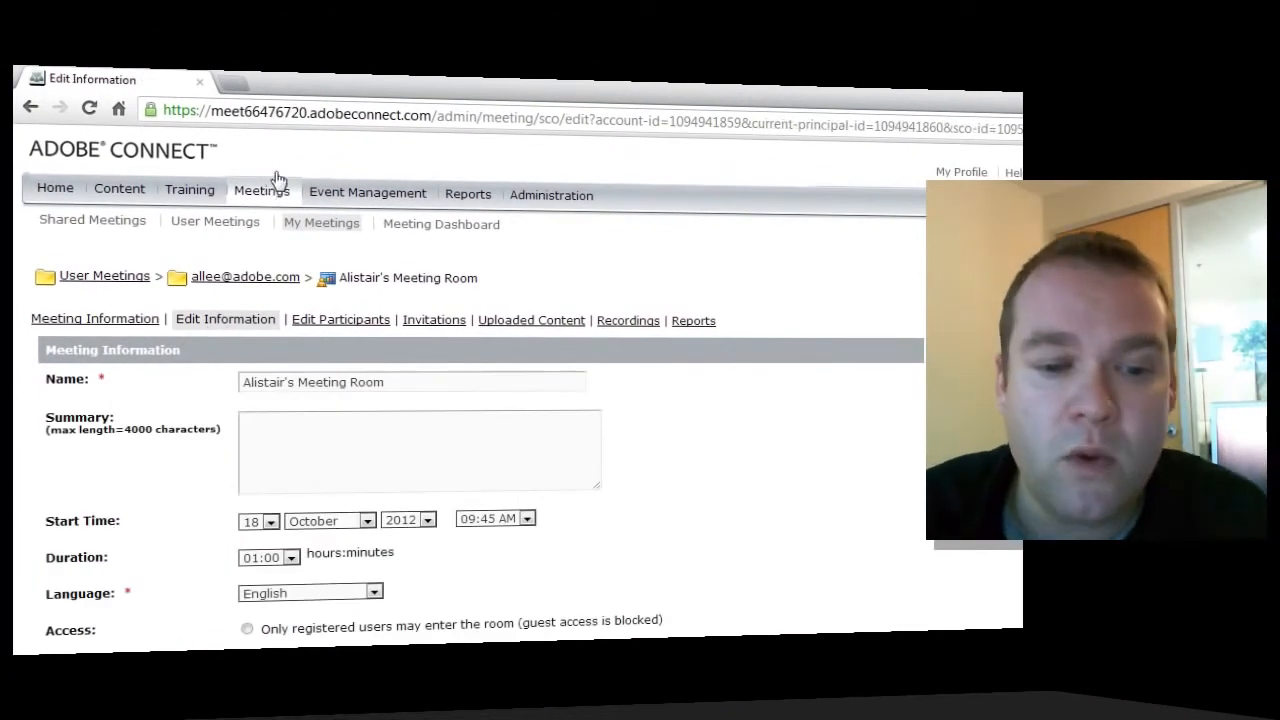
scroll(780, 430, "down", 3)
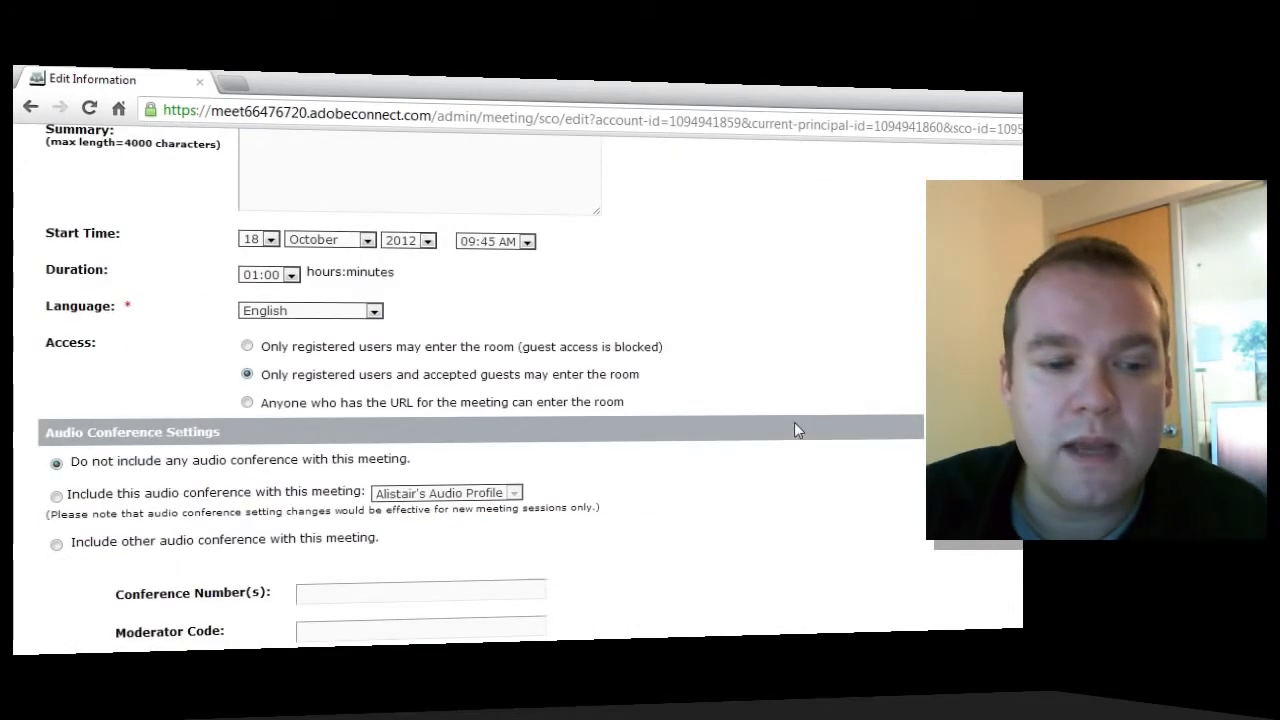
scroll(794, 428, "down", 2)
Include the audio conference using Alistair's Audio Profile and save the meeting
left_click_drag(222, 338, 51, 343)
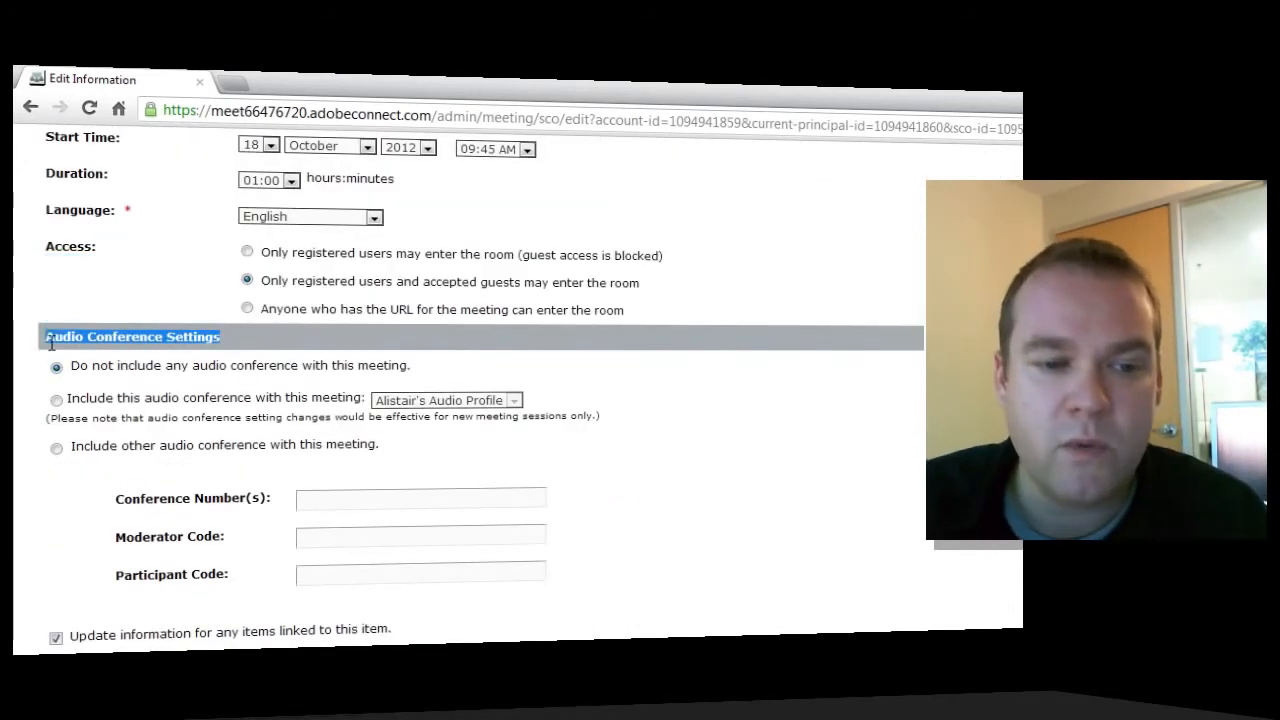
left_click(625, 374)
scroll(660, 380, "down", 1)
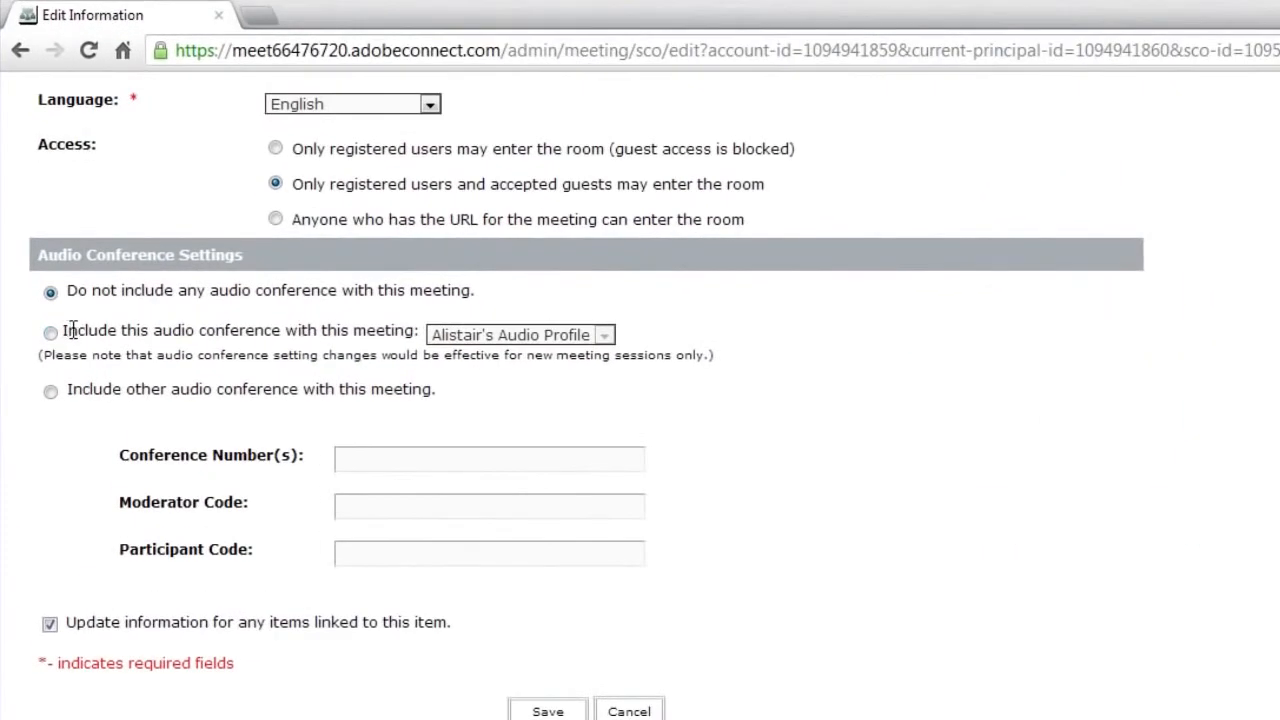
left_click_drag(72, 336, 89, 336)
left_click(50, 333)
left_click(101, 347)
left_click(572, 338)
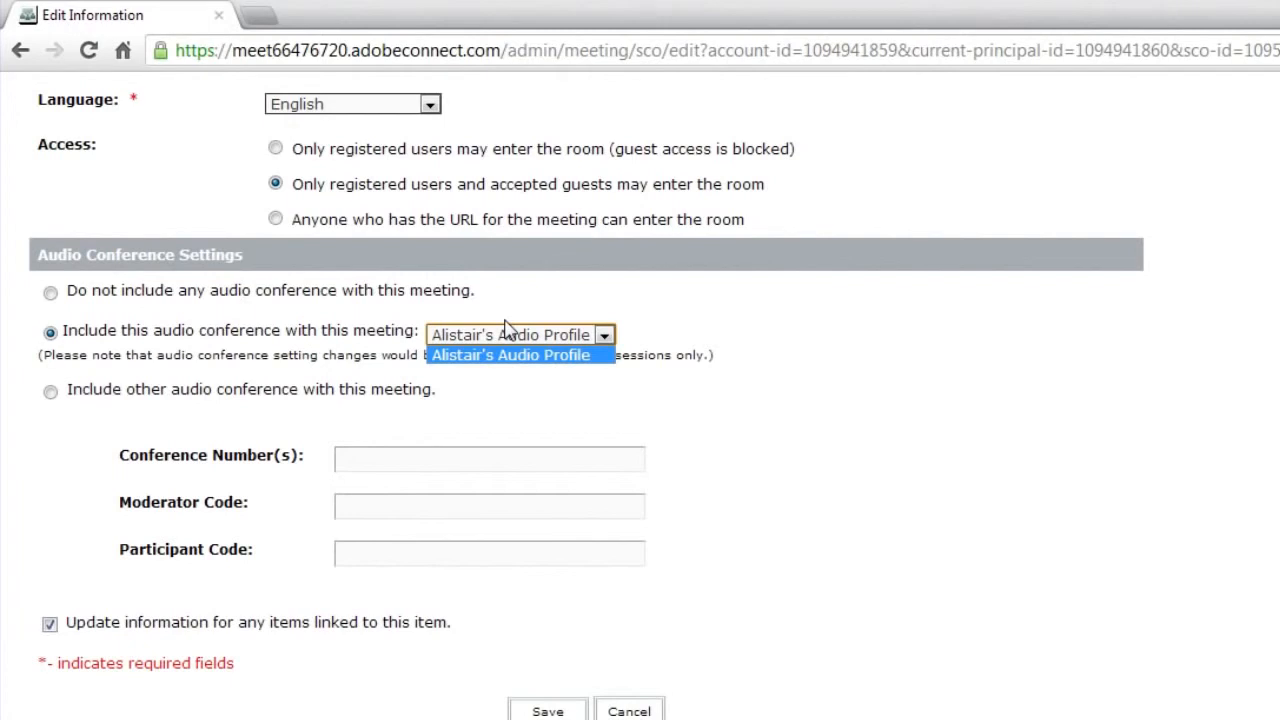
left_click(562, 356)
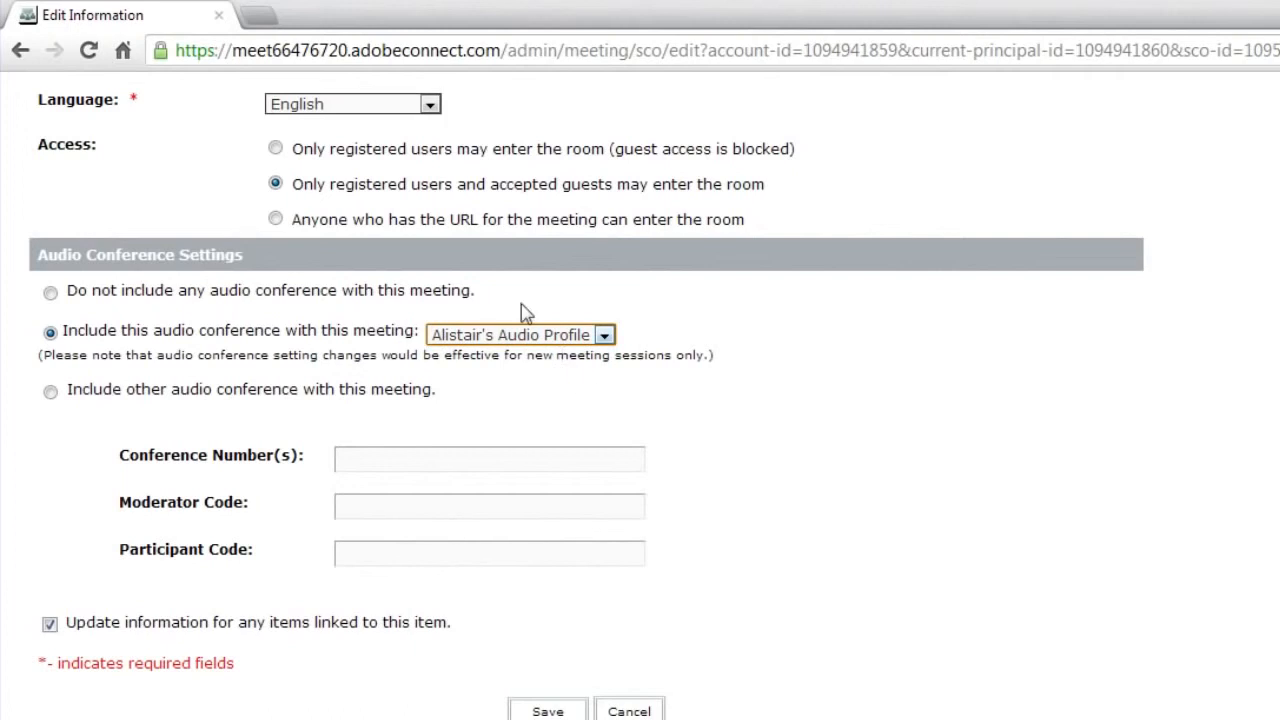
left_click(540, 712)
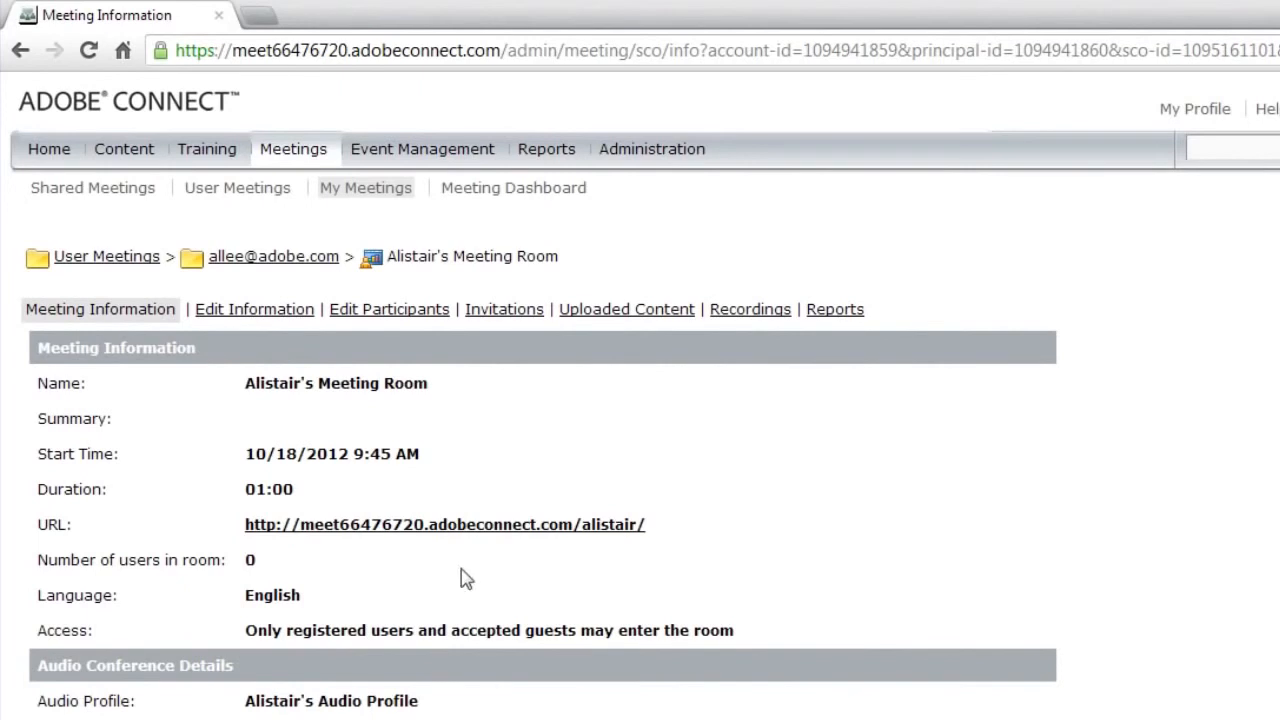
Open Alistair's Meeting Room via its meeting URL on the Meeting Information page
left_click(535, 526)
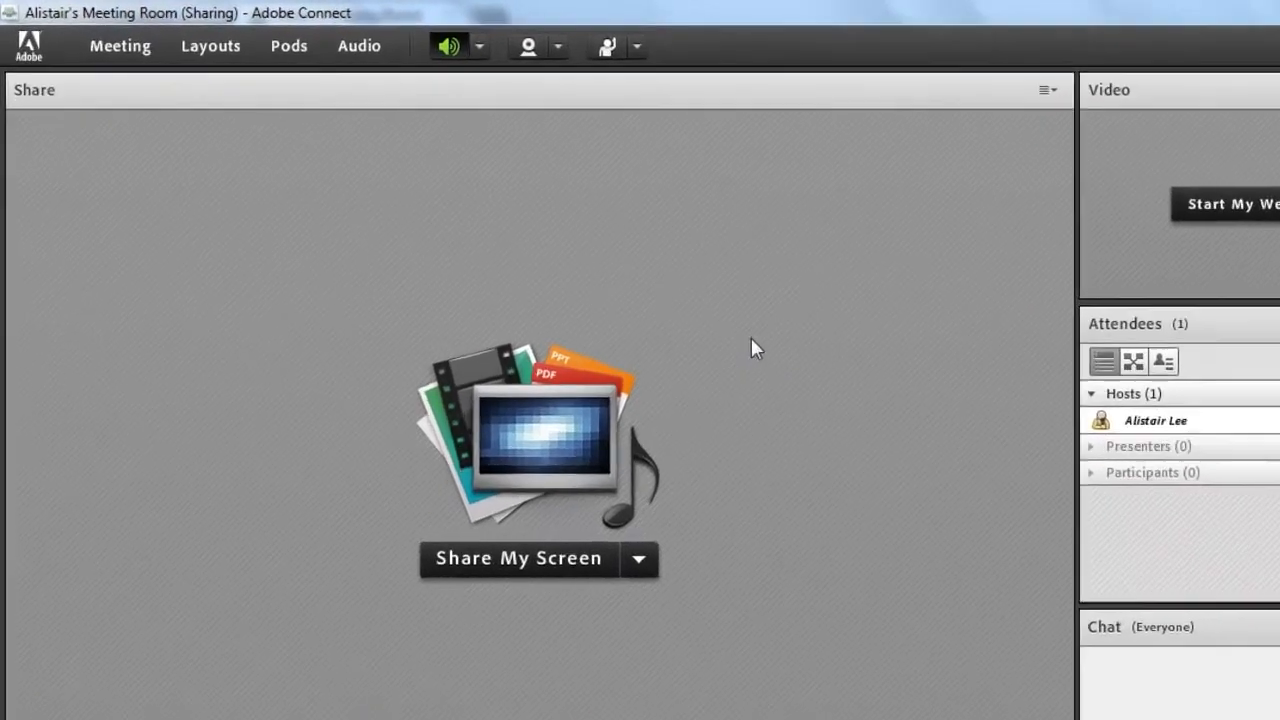
Start meeting audio with computer and phone joining enabled and participant microphone rights left off
left_click(563, 60)
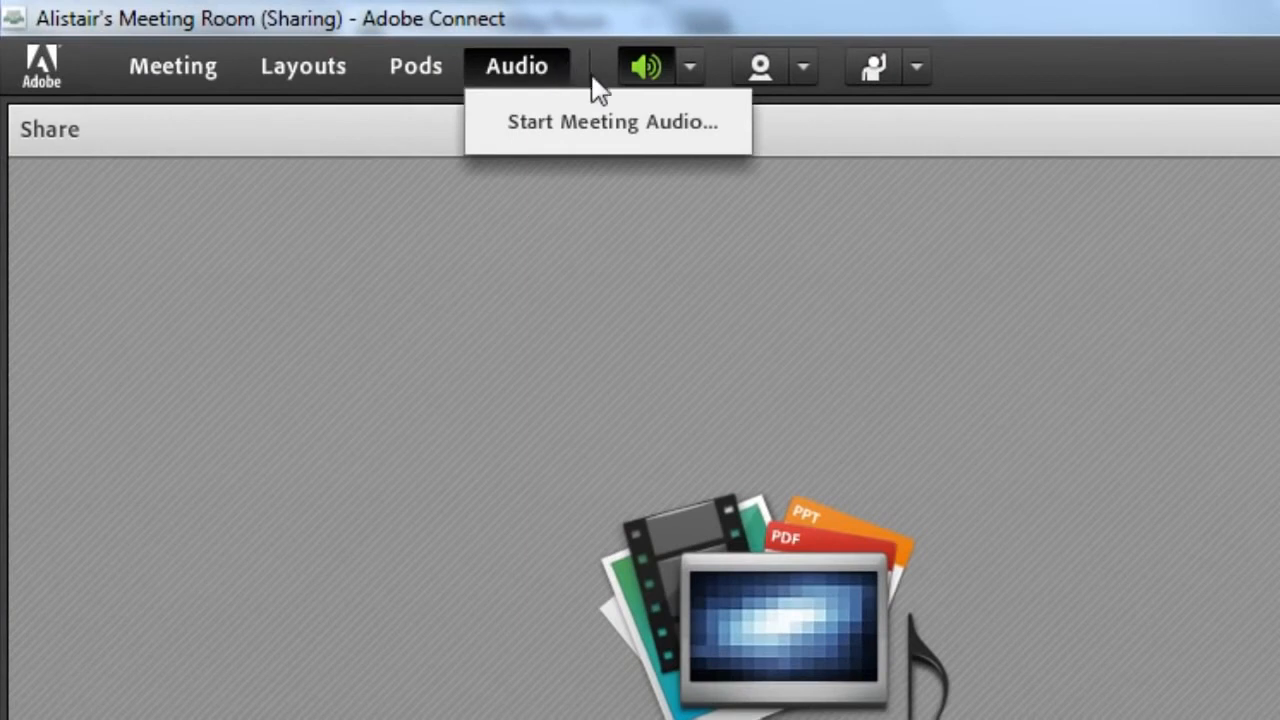
left_click(636, 126)
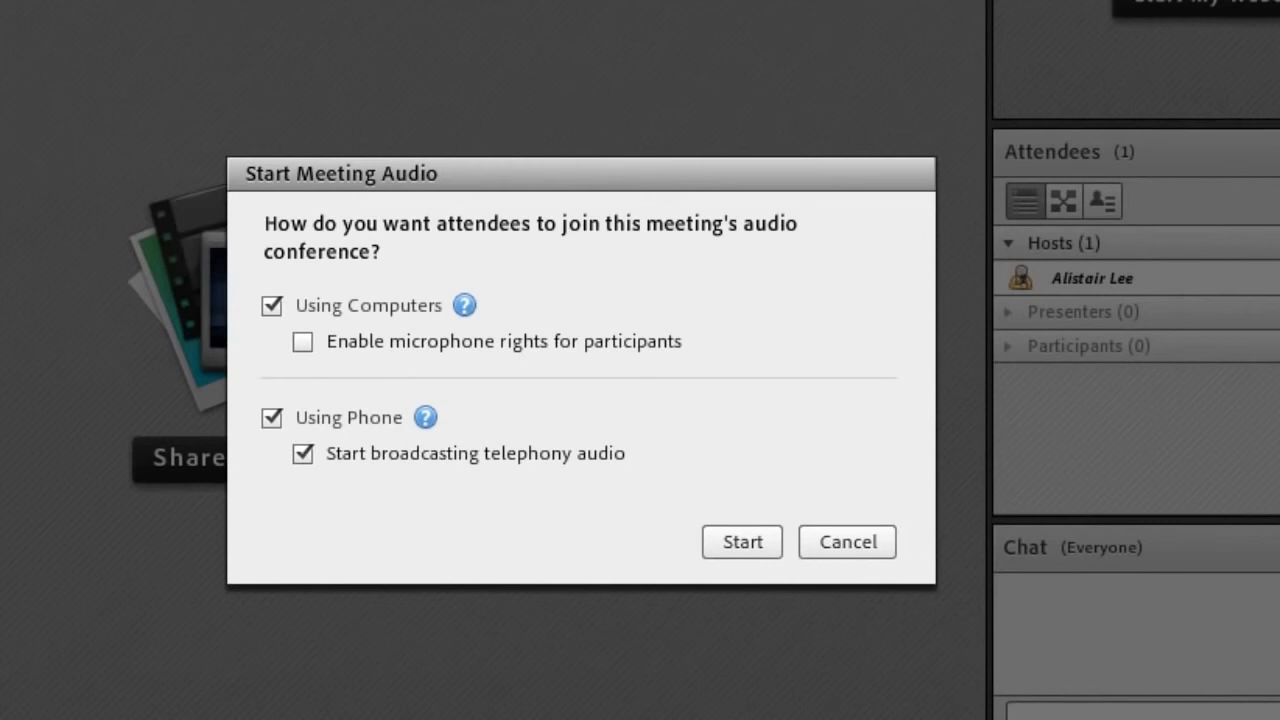
left_click_drag(498, 162, 362, 73)
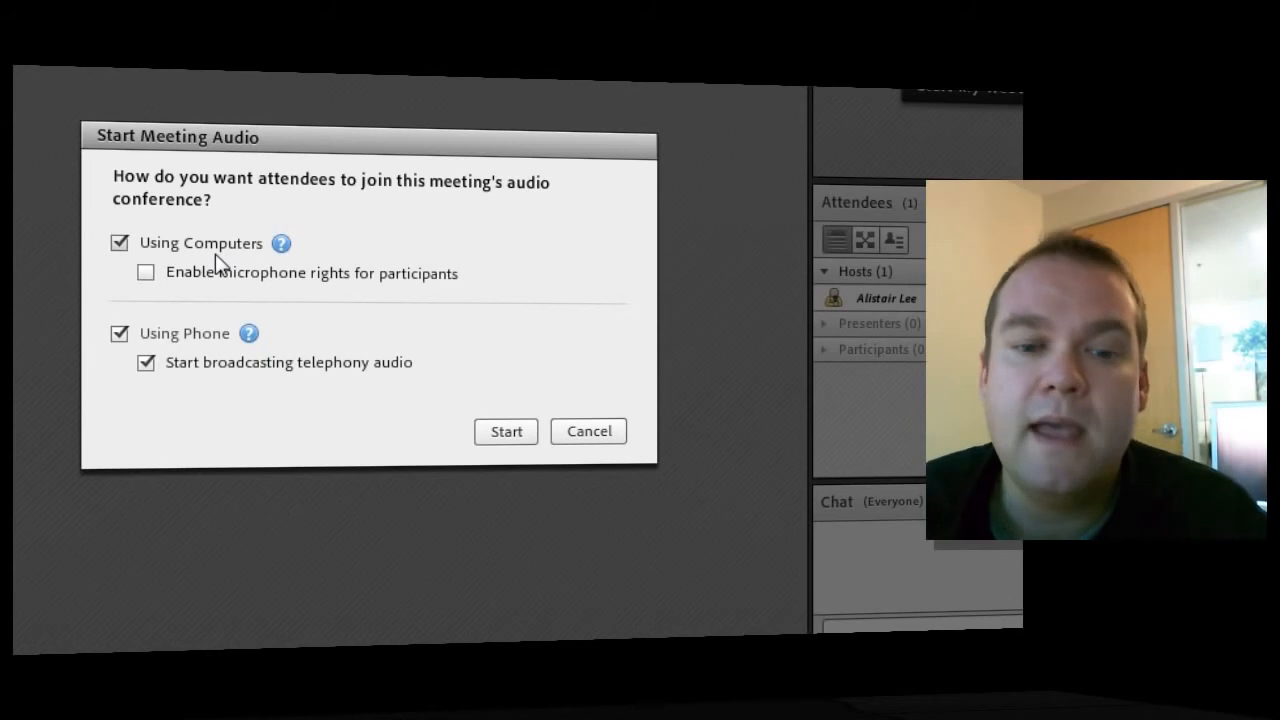
left_click(146, 274)
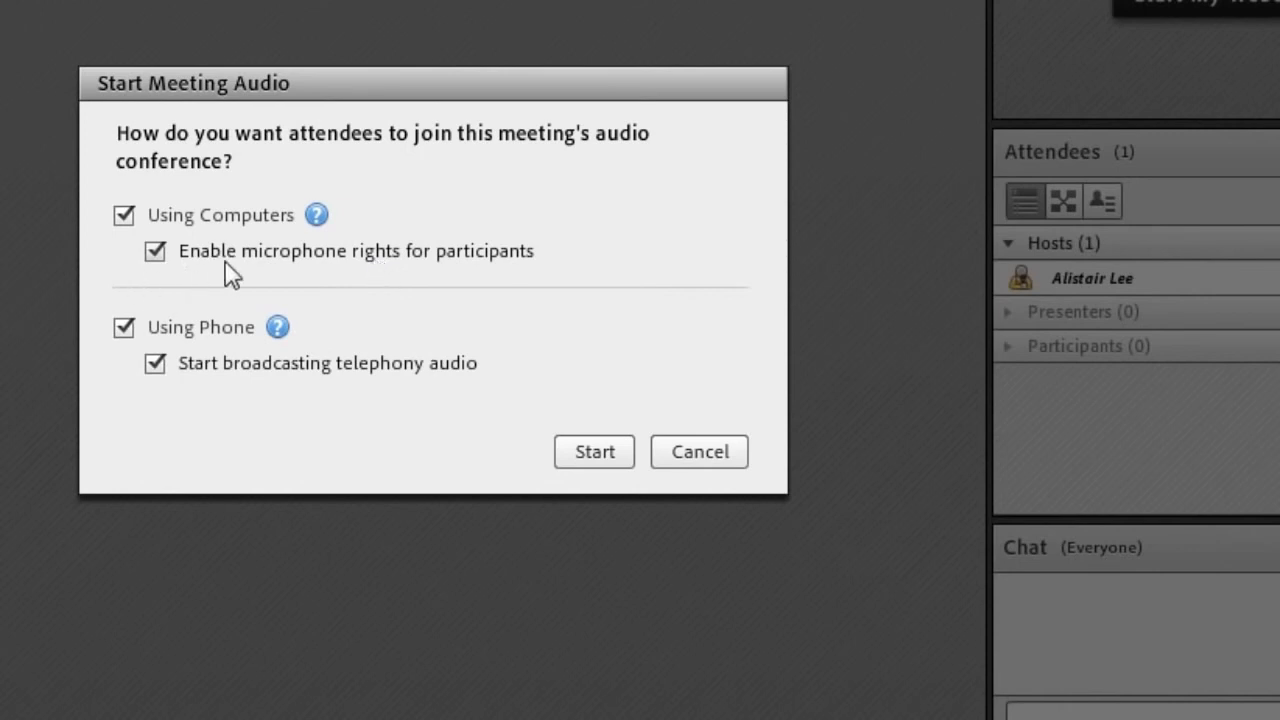
left_click(156, 252)
left_click(160, 212)
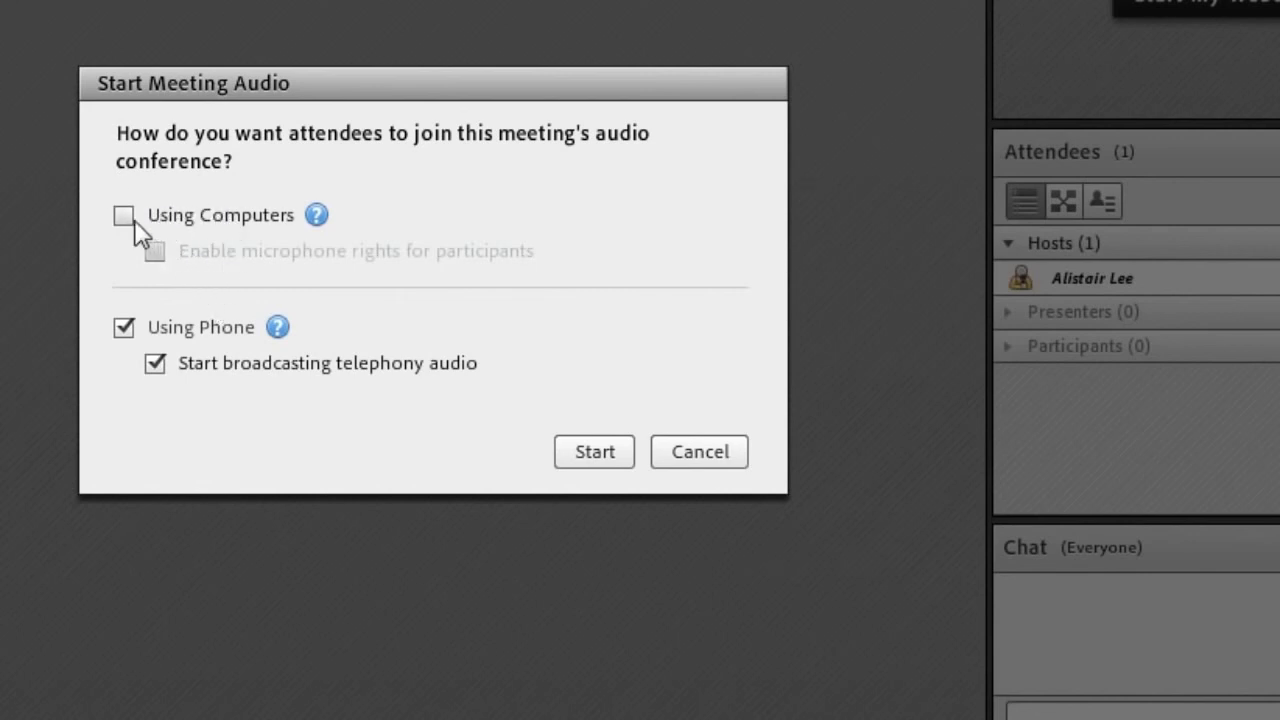
left_click(127, 220)
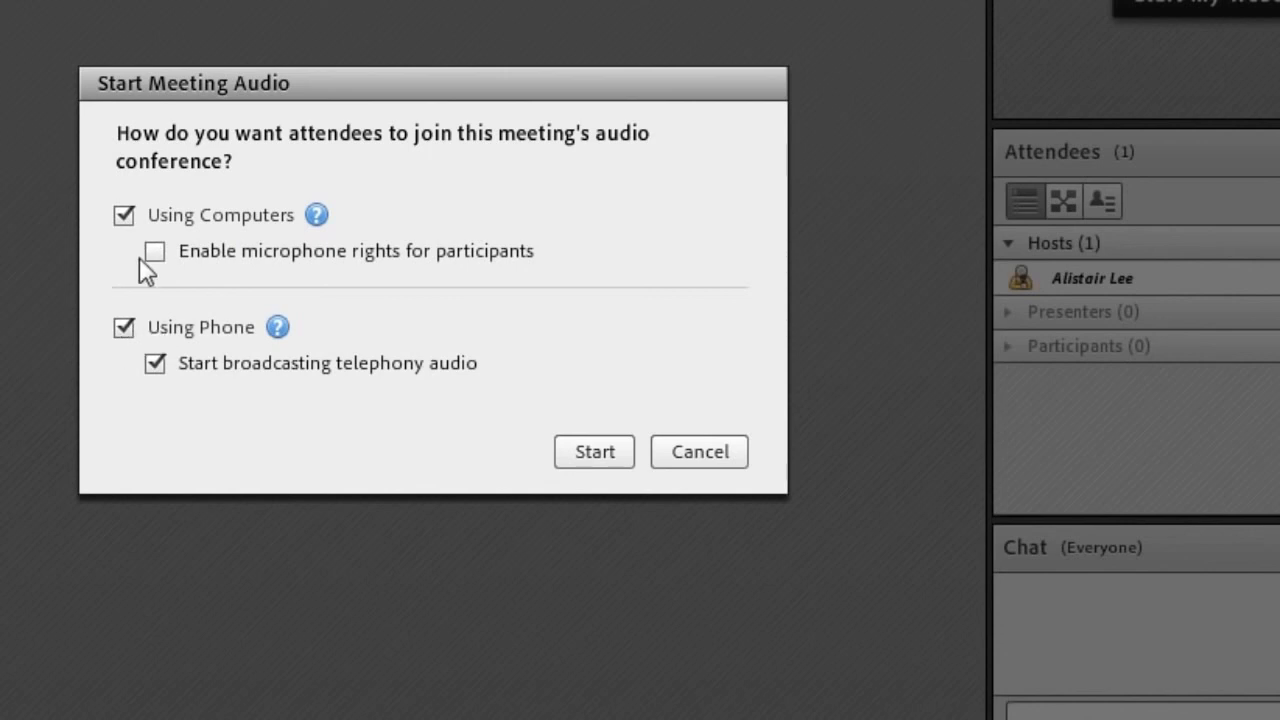
left_click(121, 331)
left_click(122, 330)
left_click(610, 455)
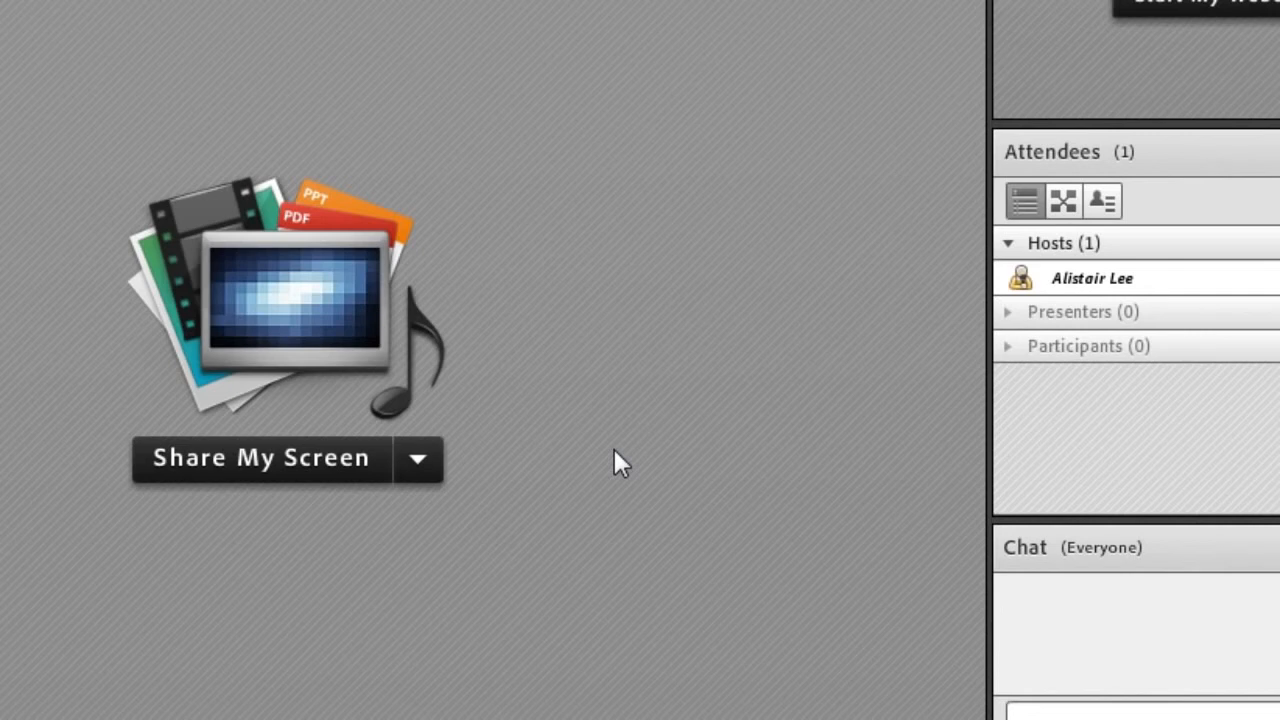